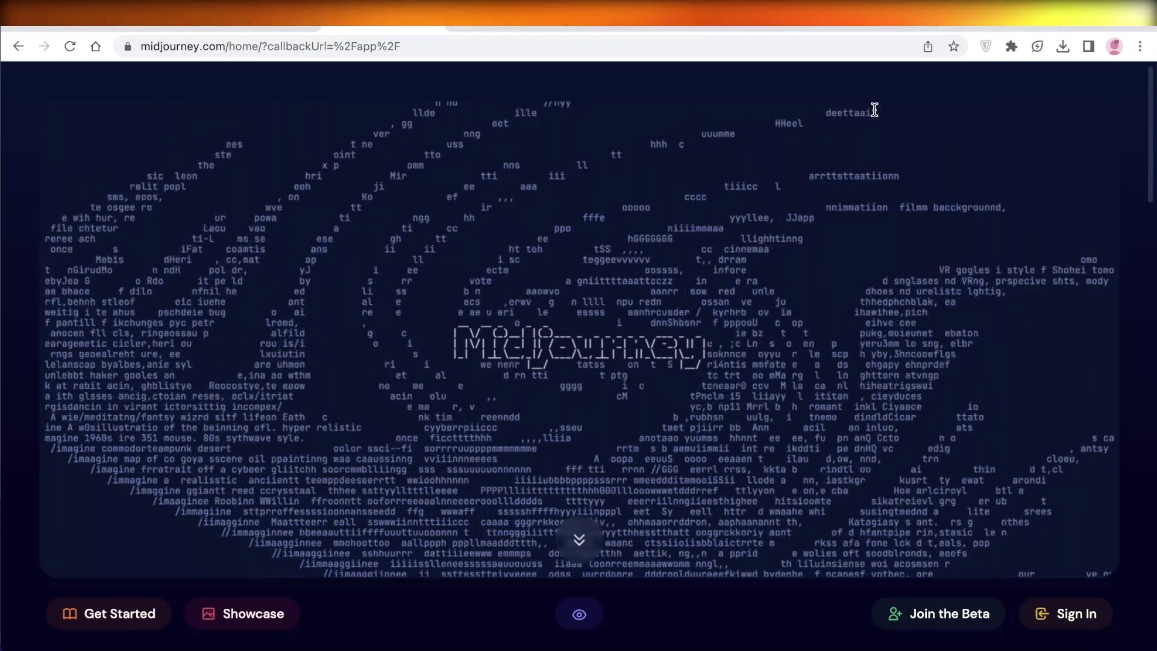
# - Look over the Midjourney home page and the generated images in the Youtube Tutorial server's general channel
pyautogui.scroll(-1, 876, 111)
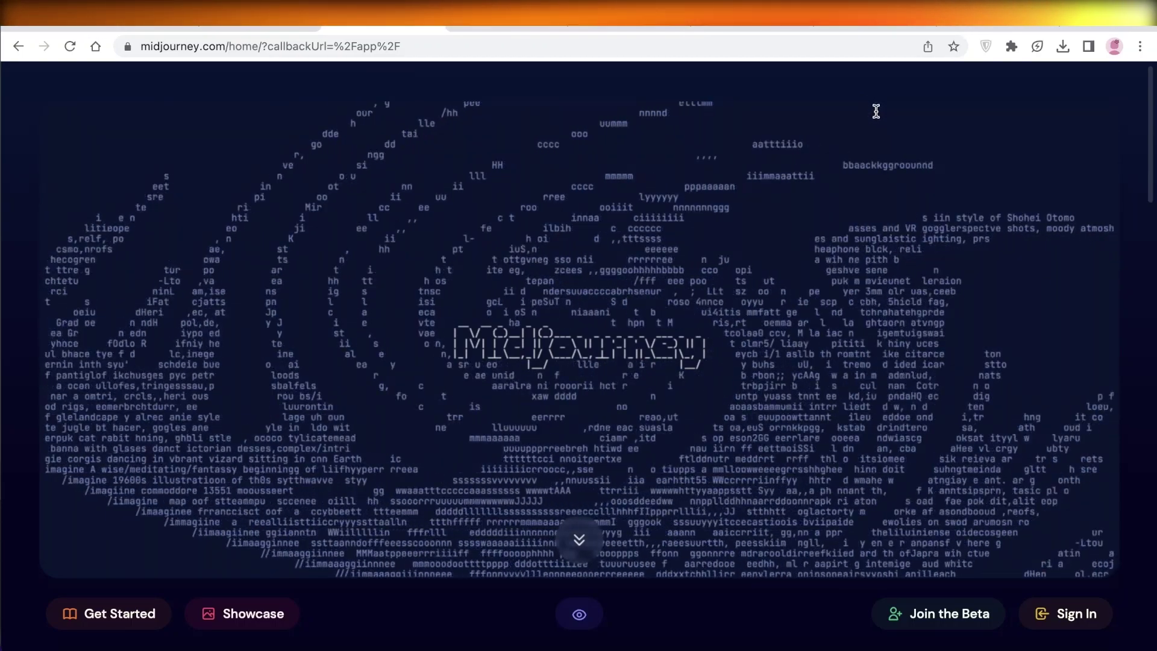
pyautogui.scroll(-5, 876, 111)
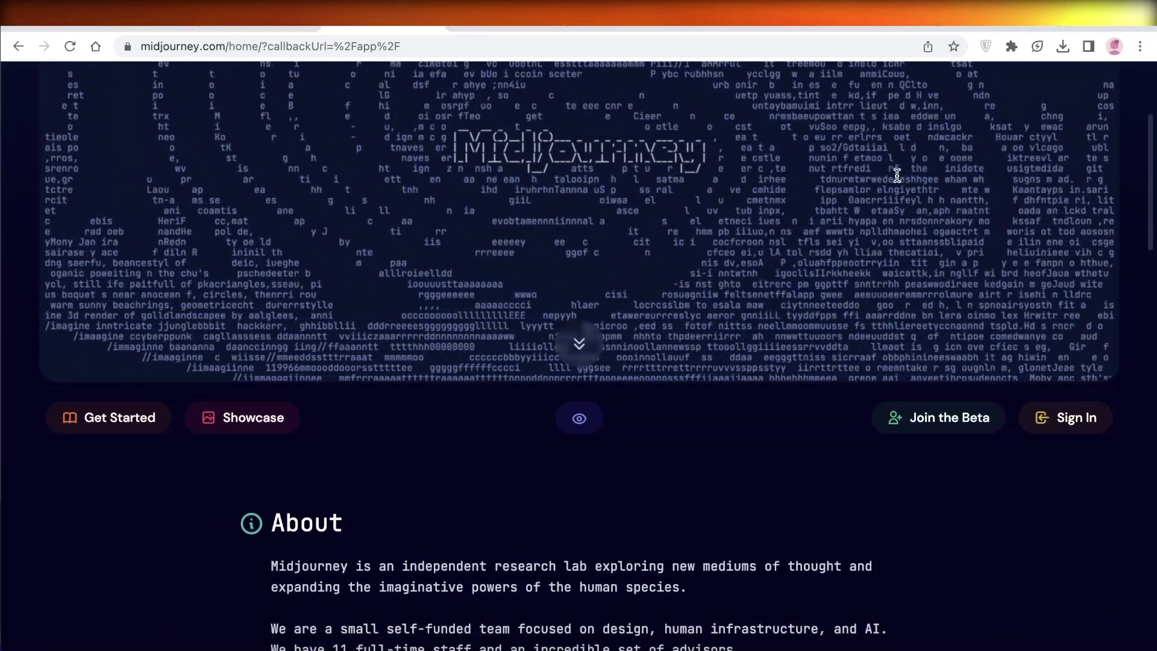
pyautogui.scroll(5, 902, 175)
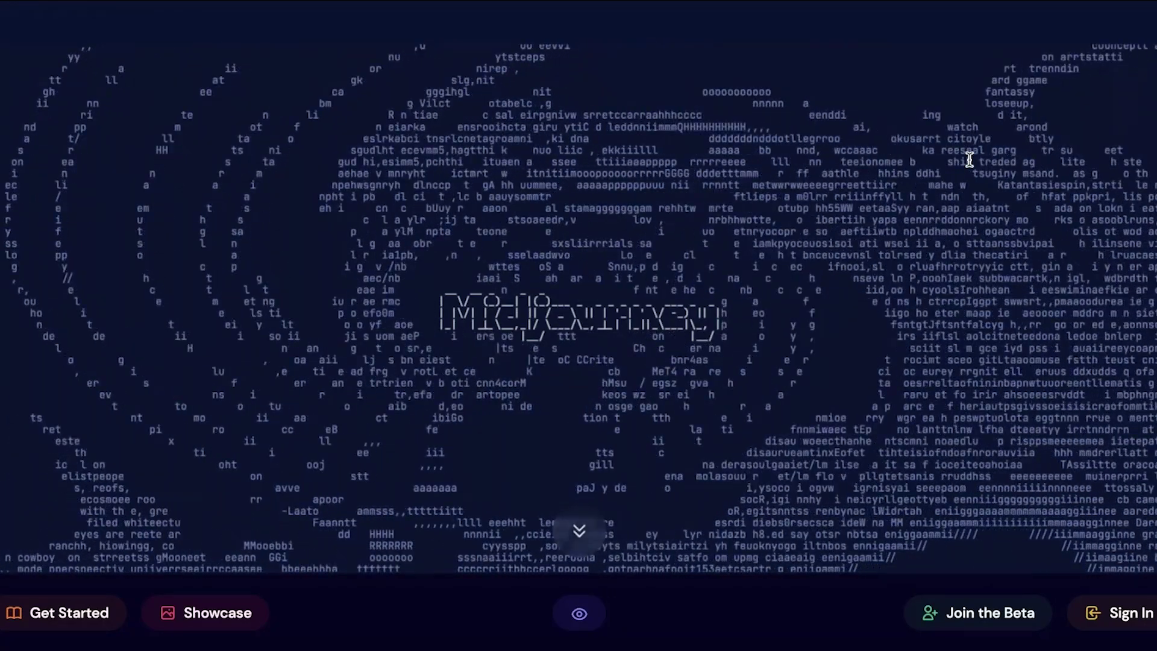
pyautogui.scroll(-1, 970, 159)
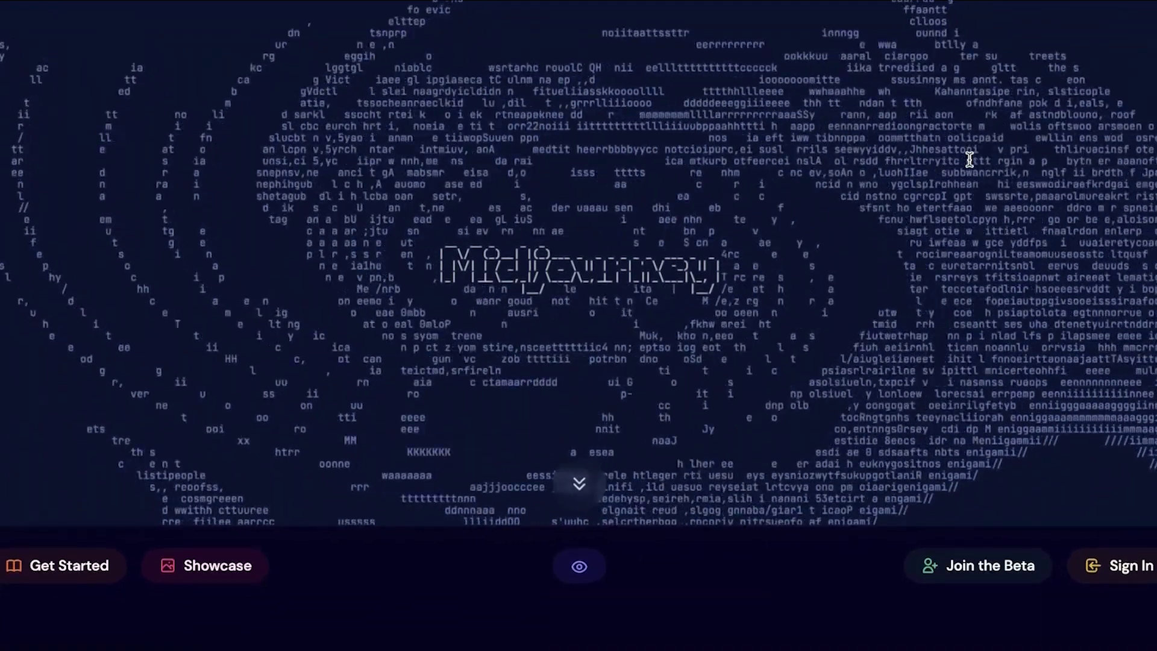
pyautogui.scroll(-3, 969, 159)
pyautogui.scroll(3, 970, 159)
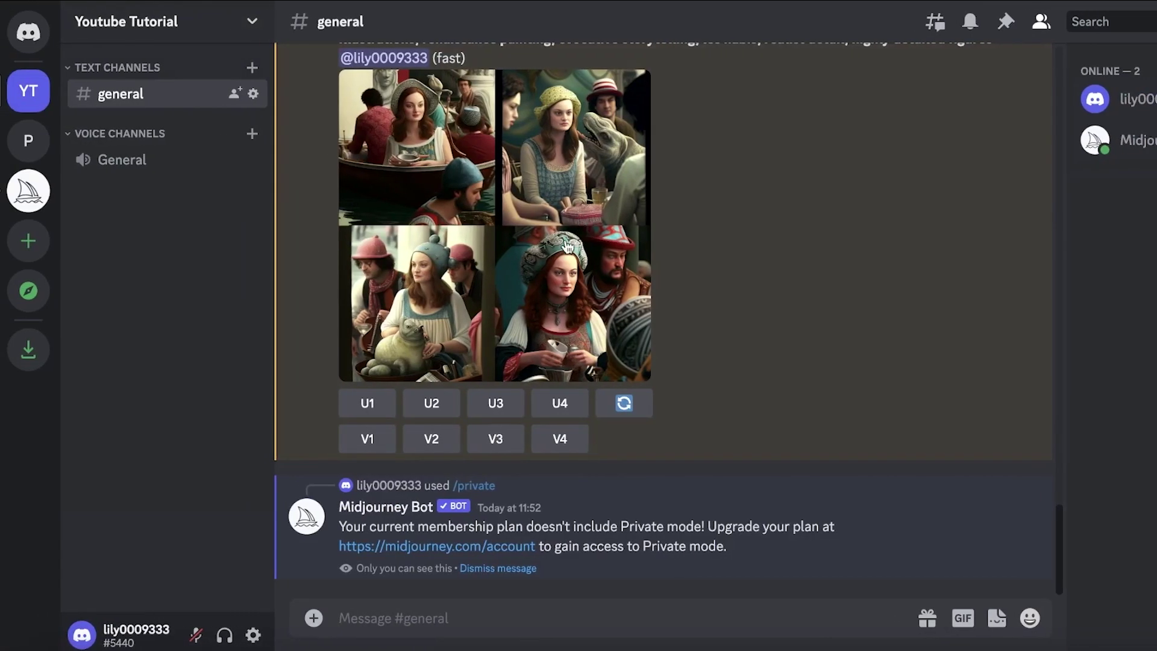
pyautogui.scroll(3, 627, 176)
pyautogui.scroll(1, 567, 283)
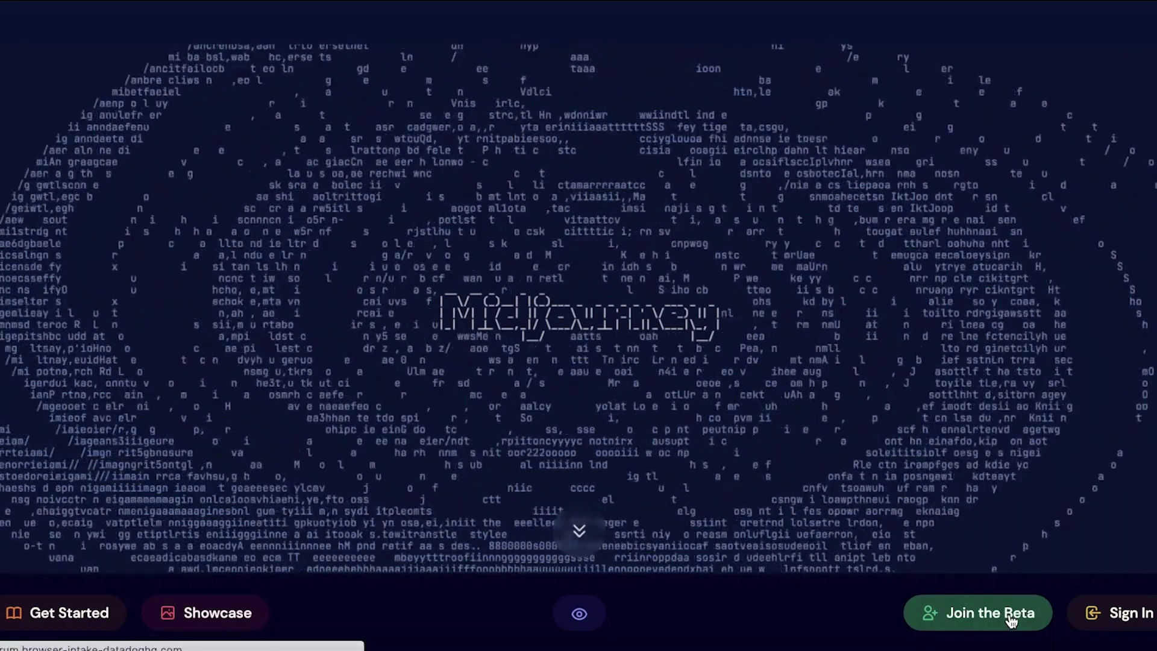
# - Join the Midjourney beta by accepting its Discord server invite, and dismiss the Quick Switcher tip
pyautogui.click(1009, 616)
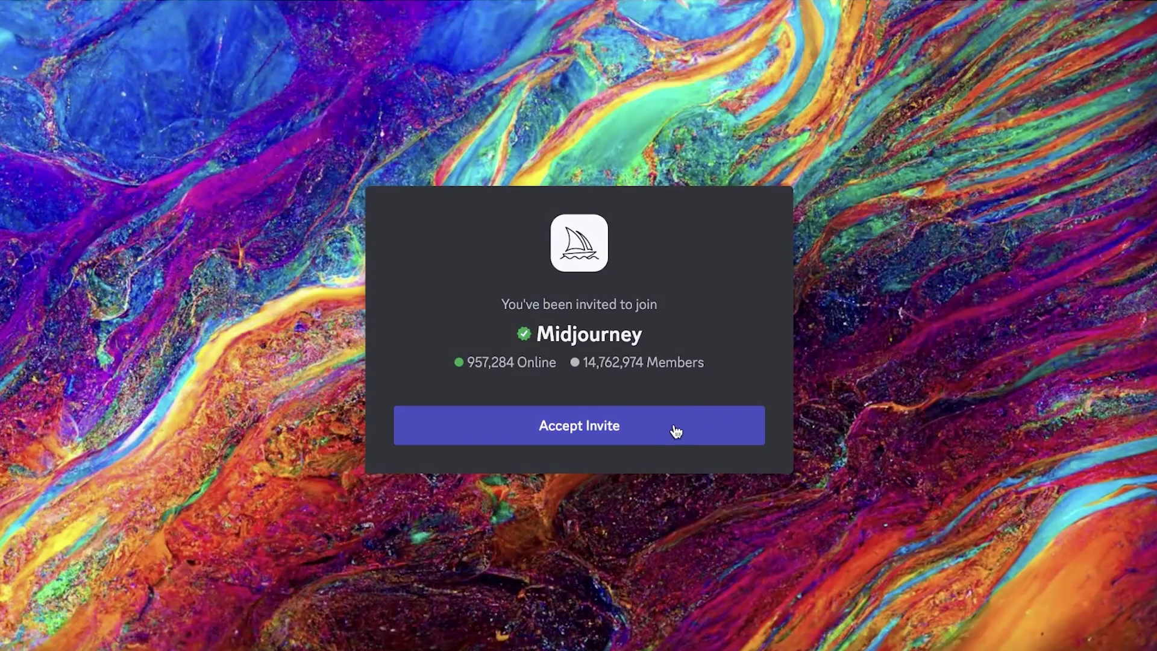
pyautogui.click(582, 427)
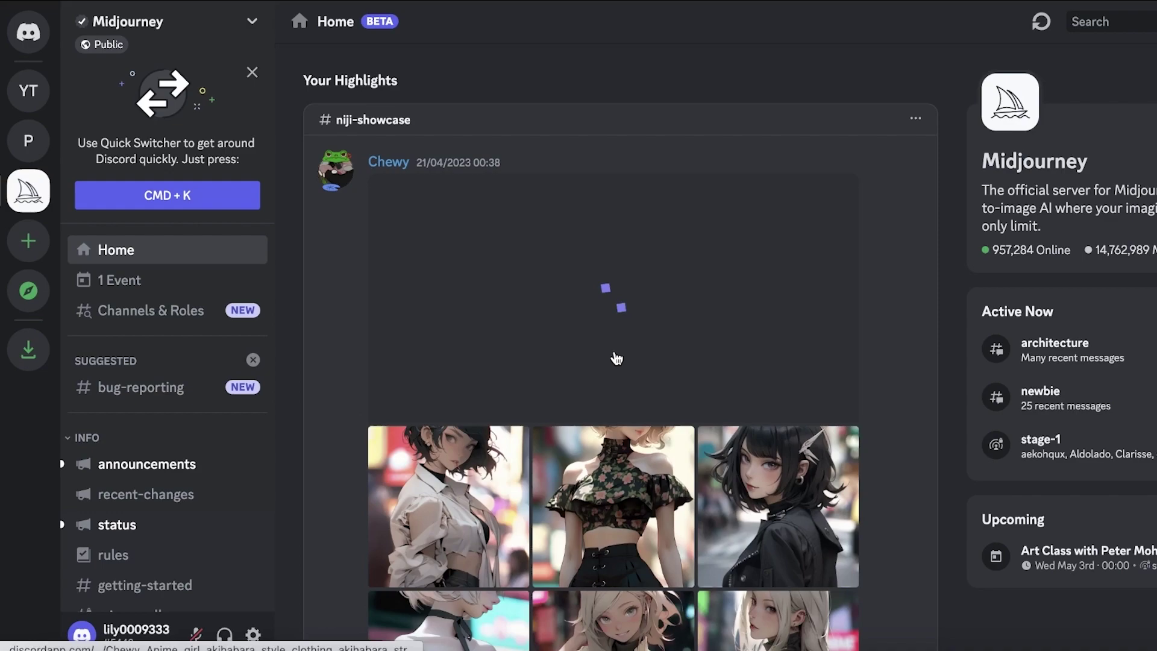
pyautogui.click(253, 73)
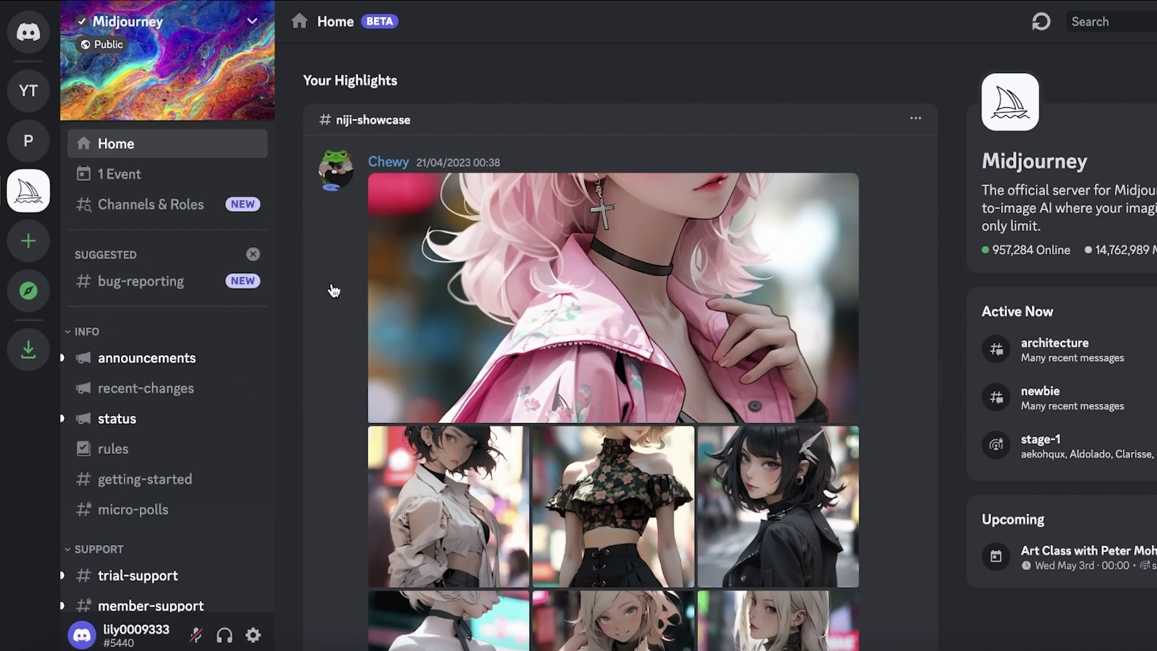
# - Look through the prompts and generated images in the newbies-39 room, and open the trial-support channel
pyautogui.scroll(-1, 166, 340)
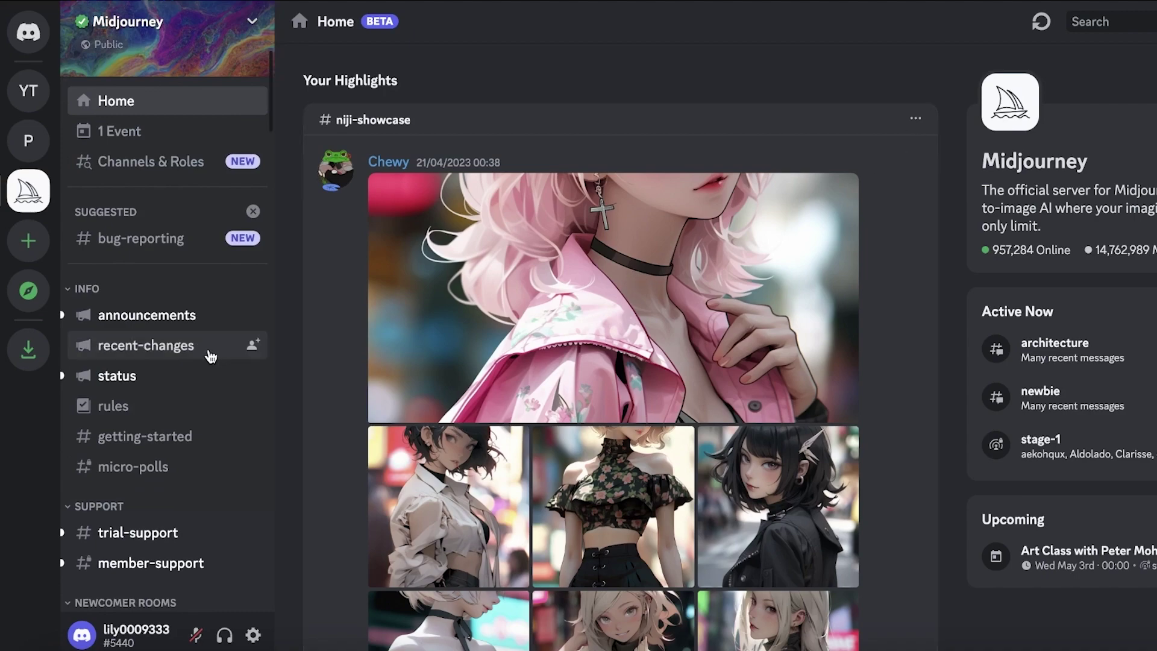
pyautogui.scroll(-3, 153, 337)
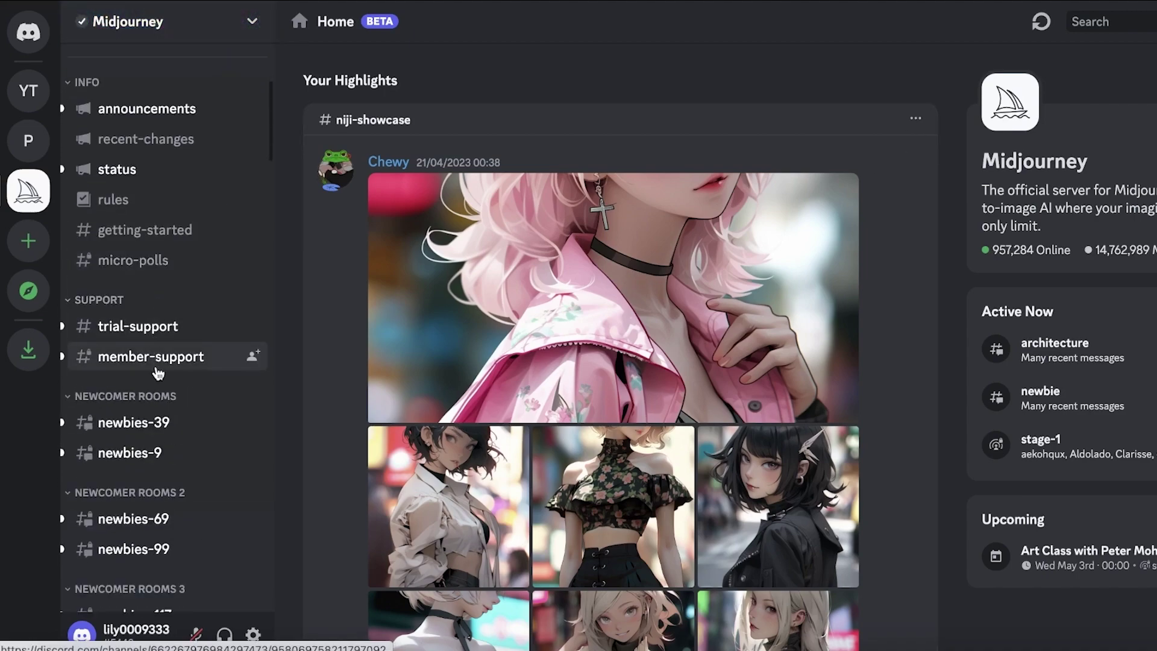
pyautogui.click(145, 421)
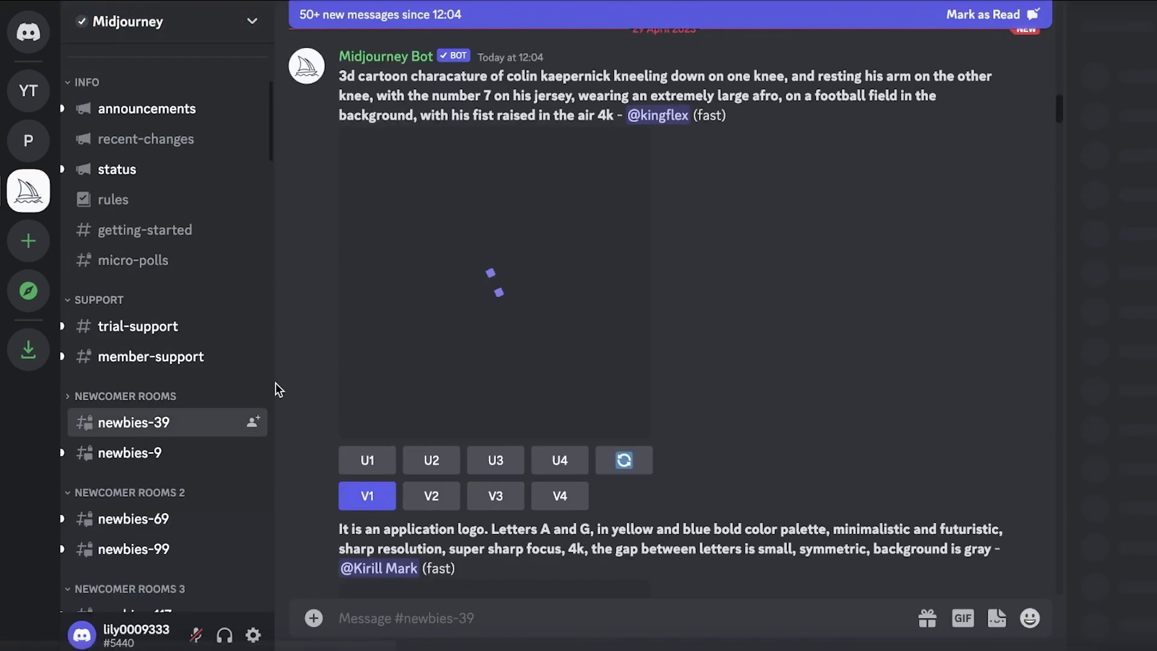
pyautogui.scroll(-5, 663, 284)
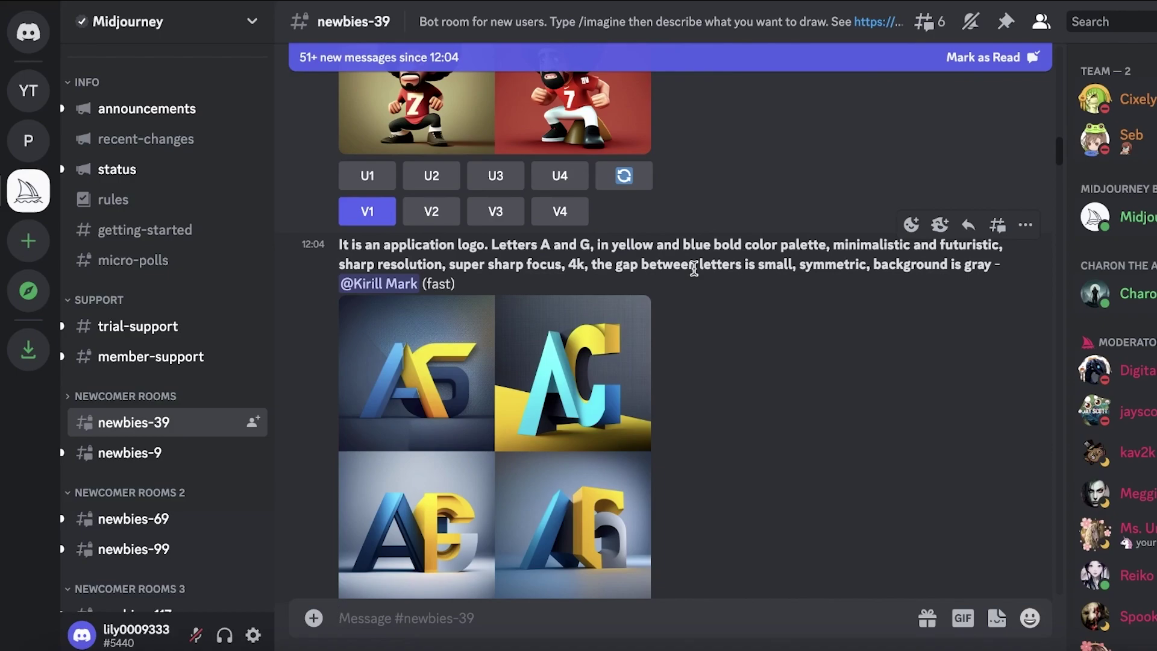
pyautogui.scroll(-15, 711, 272)
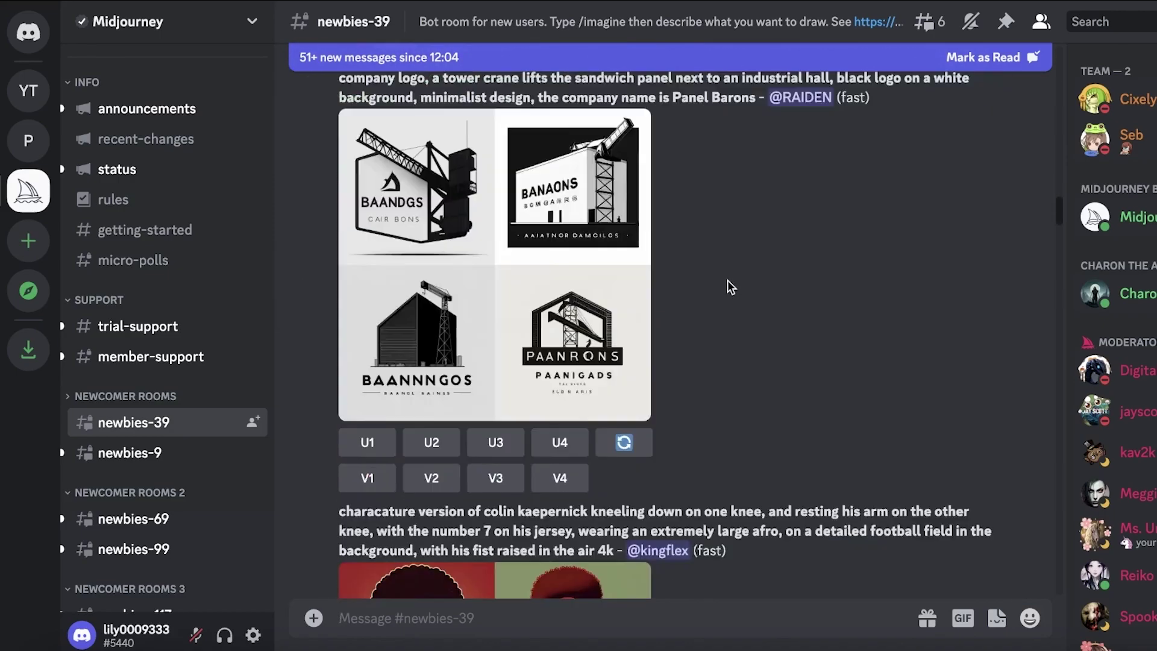
pyautogui.scroll(-15, 727, 276)
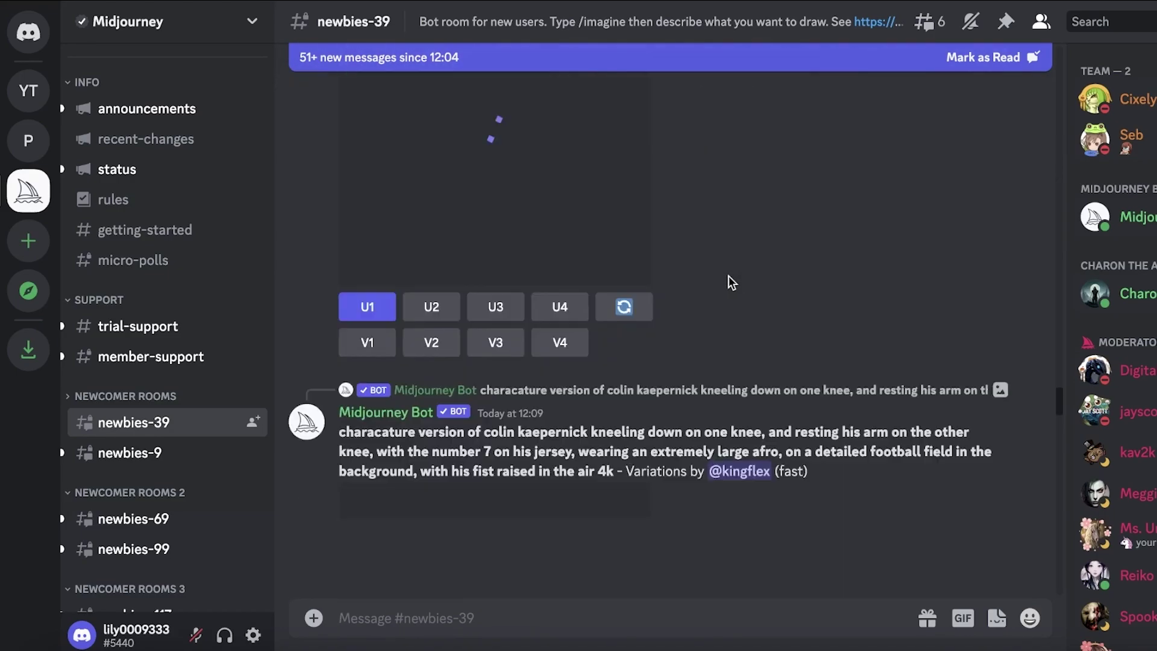
pyautogui.scroll(-15, 728, 276)
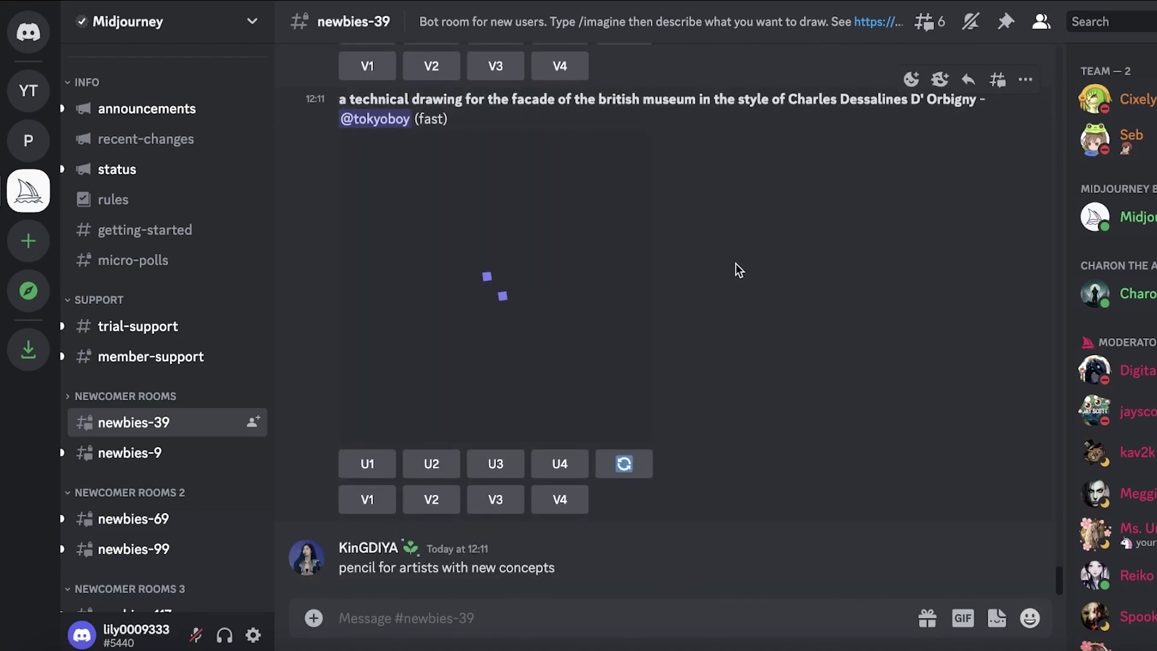
pyautogui.click(157, 357)
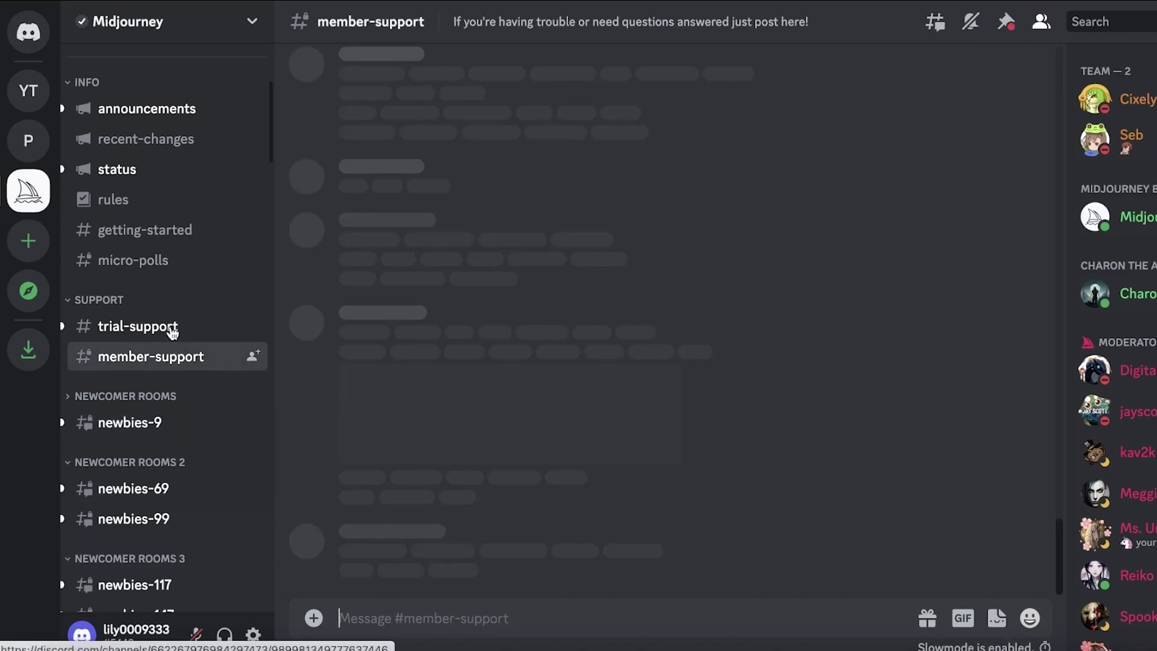
pyautogui.click(172, 331)
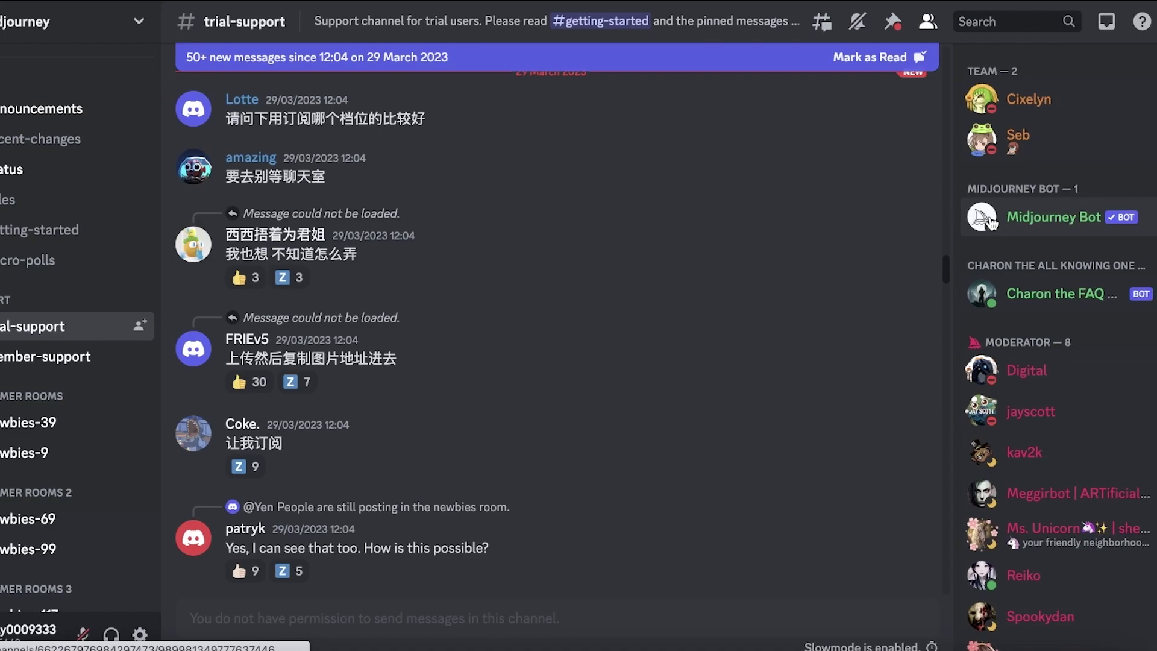
pyautogui.click(991, 223)
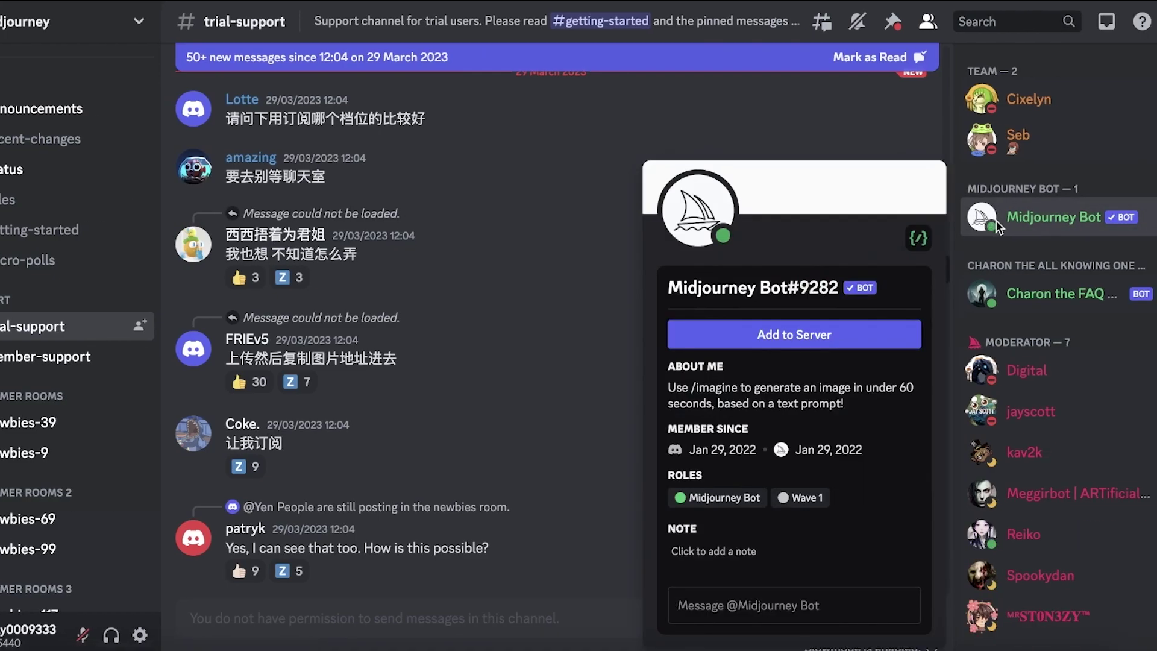
pyautogui.click(829, 335)
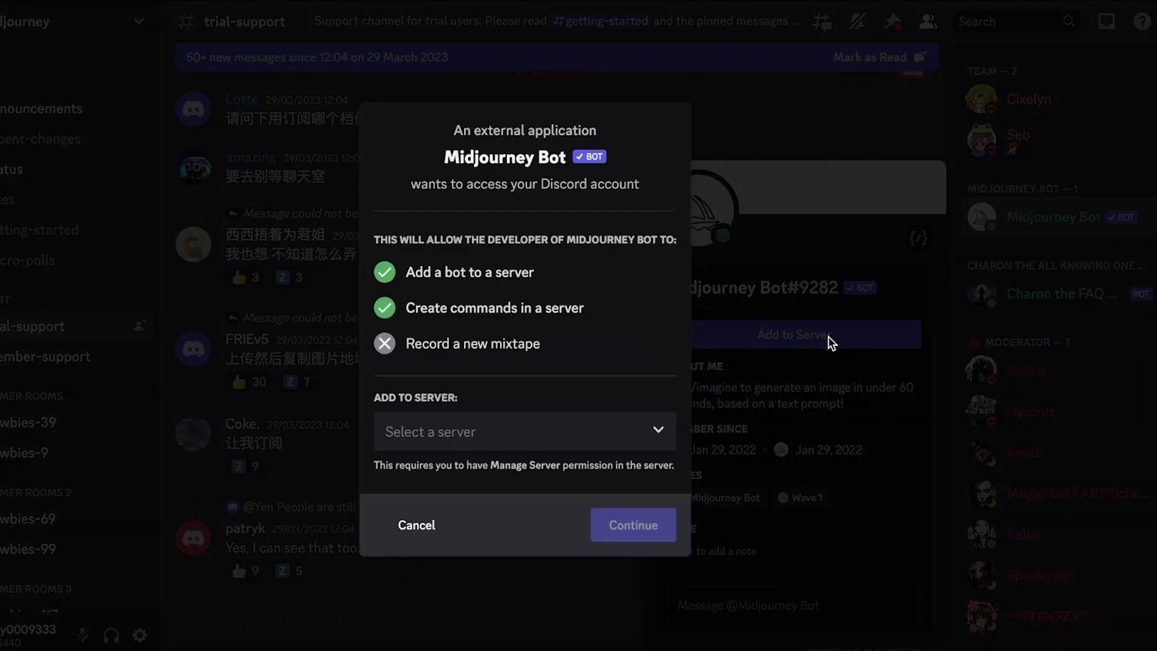
pyautogui.click(522, 448)
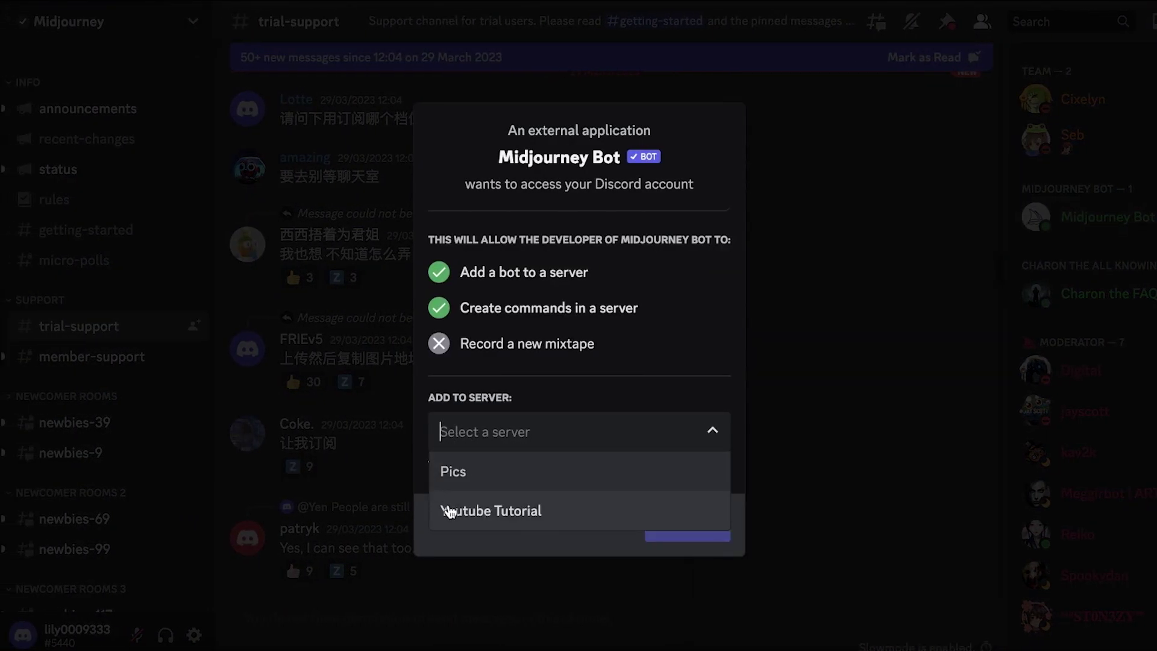
pyautogui.click(856, 258)
pyautogui.click(856, 258)
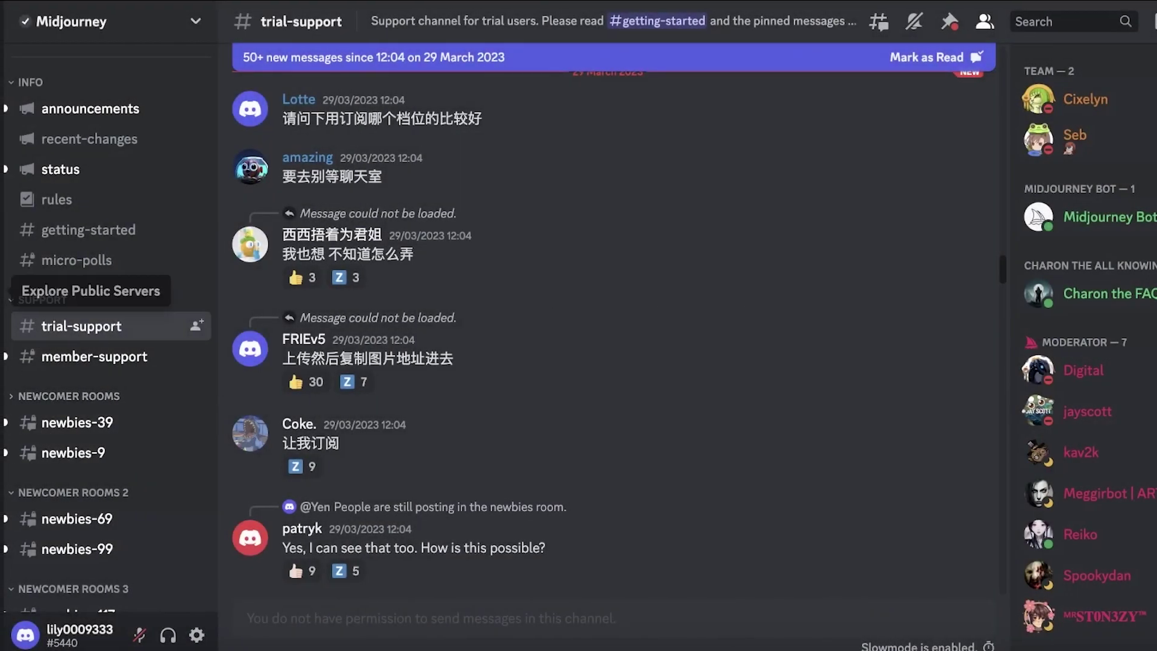
pyautogui.click(40, 241)
pyautogui.click(208, 165)
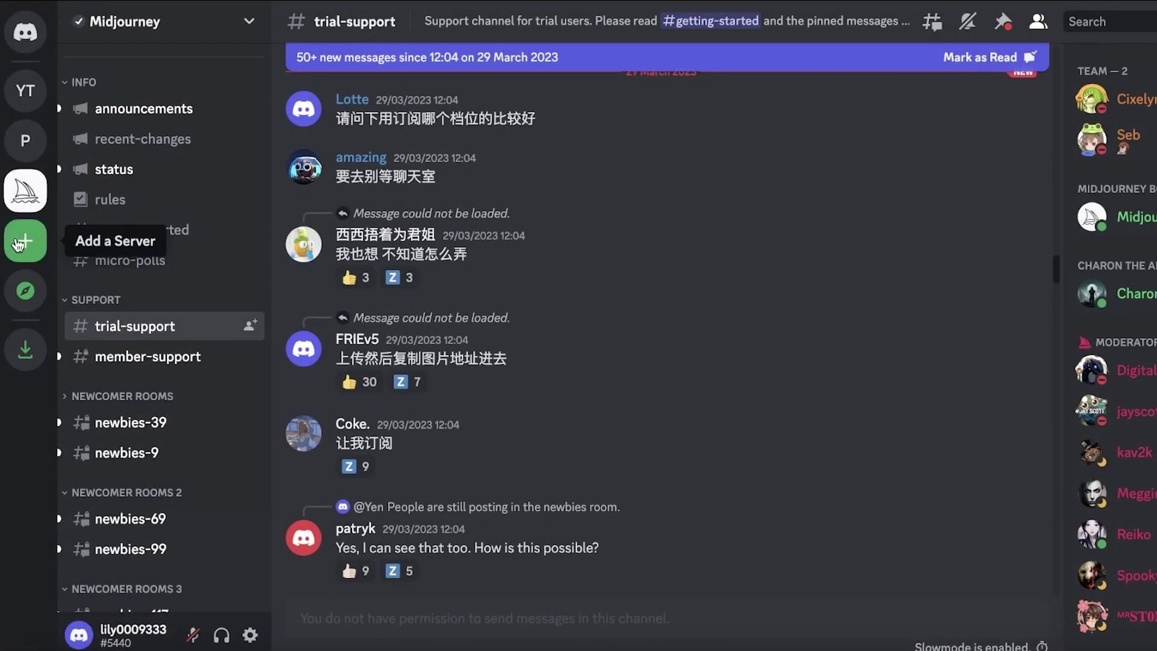
# - Create a new server of your own, without a template, named Personal Midjourney Server
pyautogui.click(27, 243)
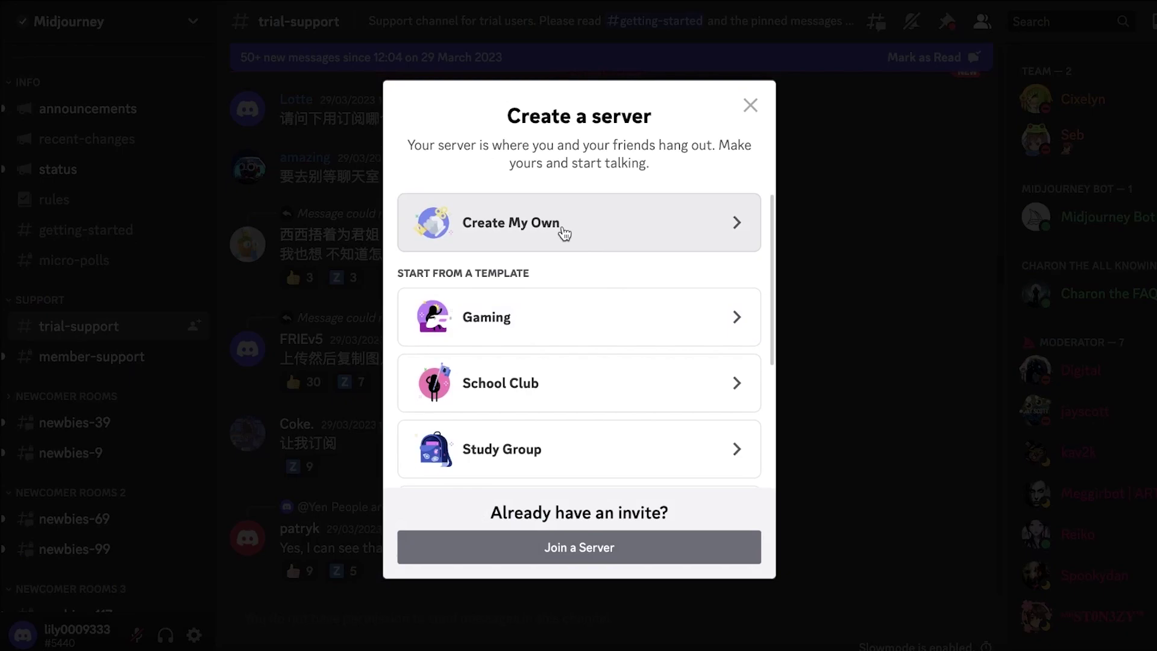
pyautogui.click(563, 235)
pyautogui.click(540, 364)
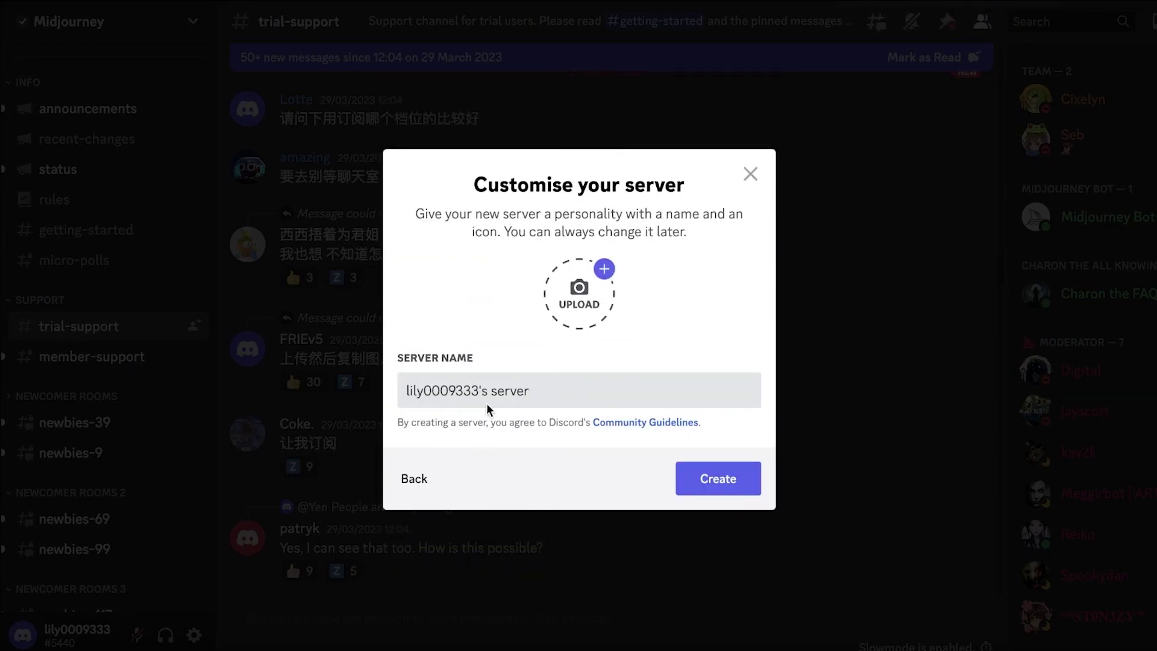
pyautogui.tripleClick(501, 378)
pyautogui.write('Personal Midjourney Server')
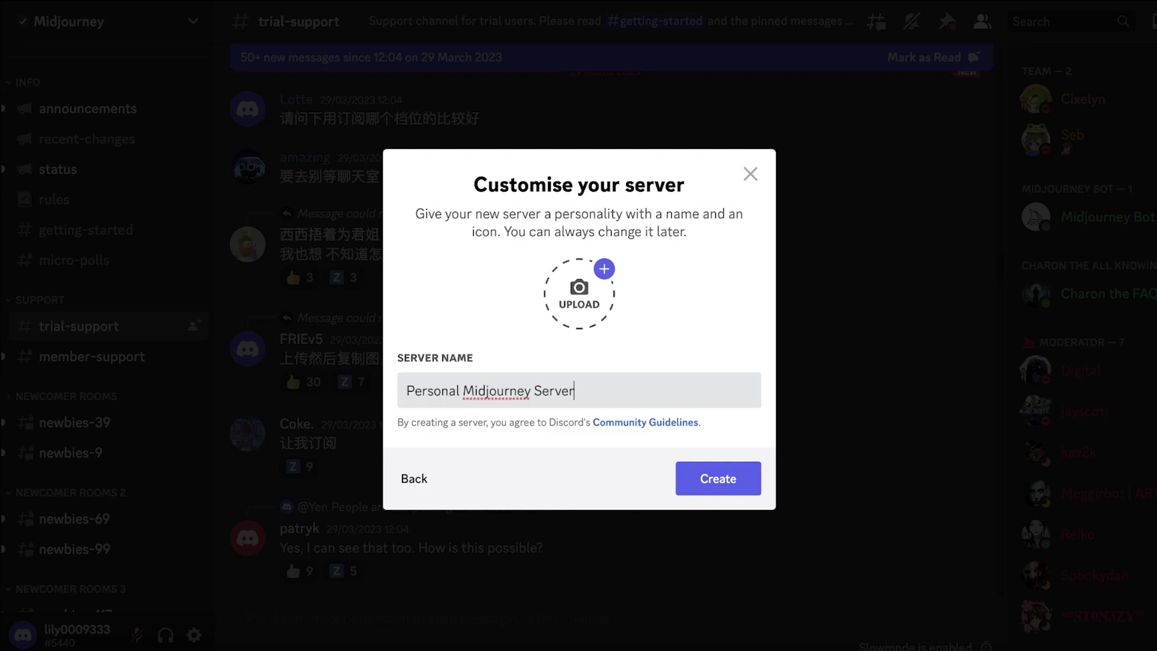
pyautogui.click(708, 479)
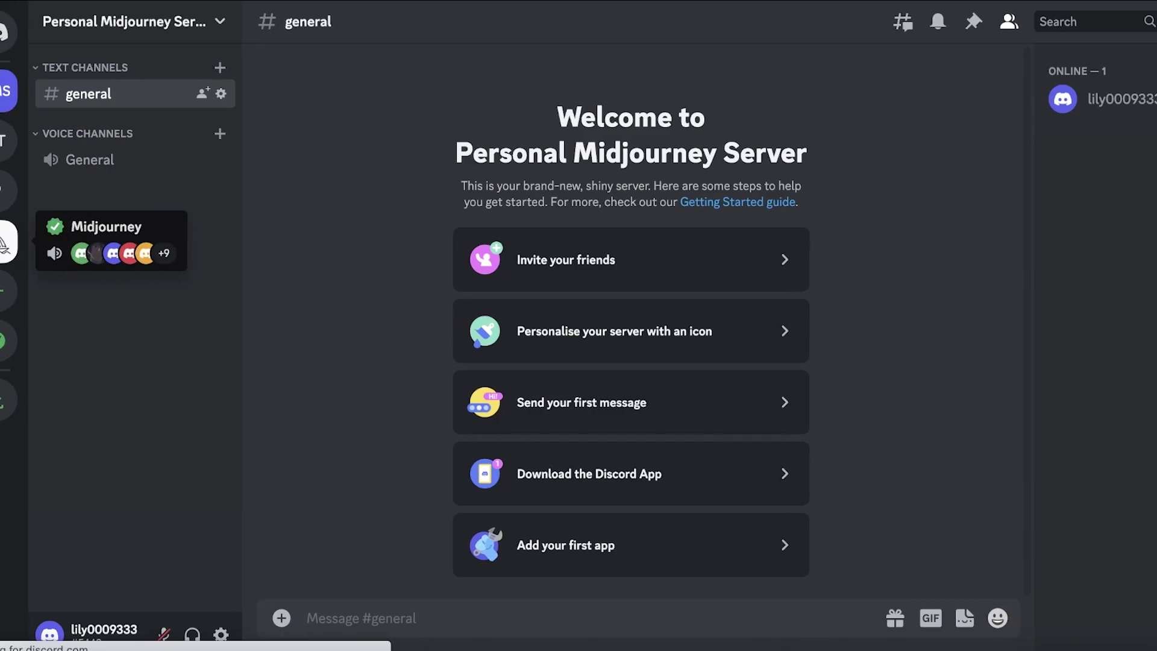
# - Start adding the Midjourney Bot from the Midjourney server's member list, with Personal Midjourney Server as the destination
pyautogui.click(25, 247)
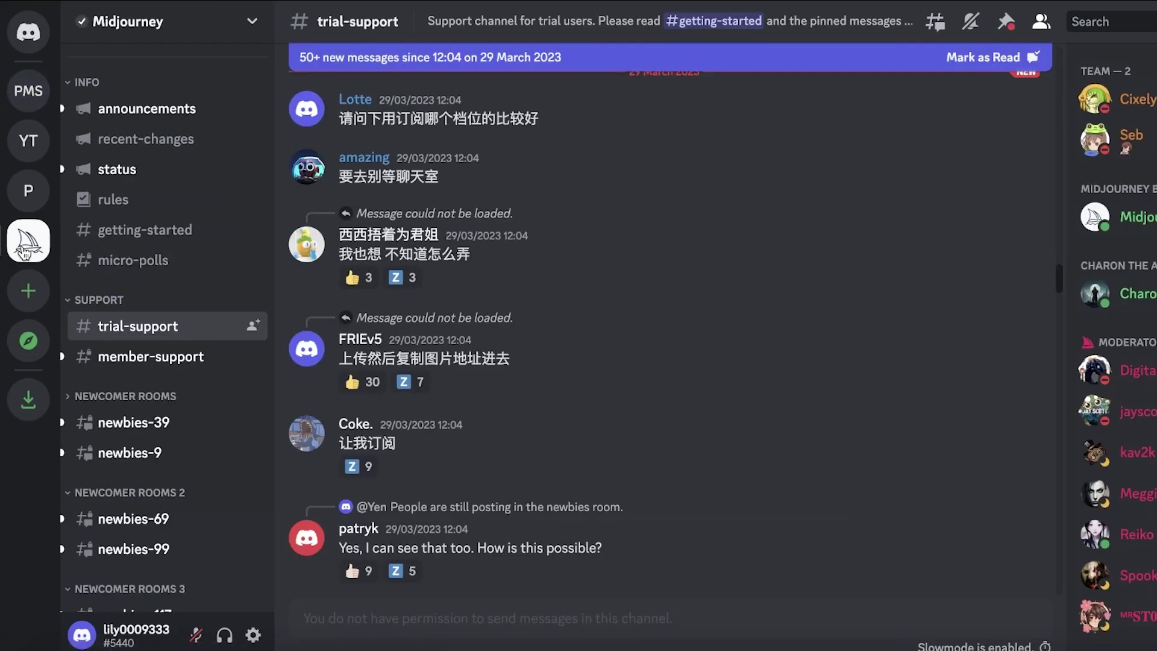
pyautogui.click(1132, 214)
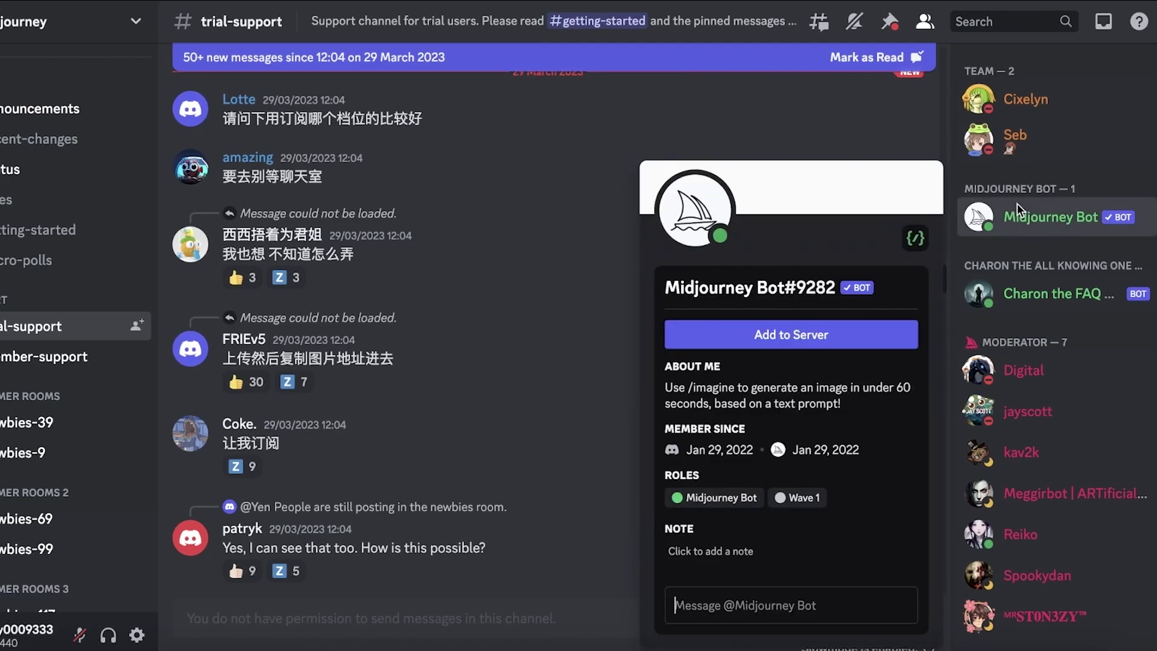
pyautogui.click(838, 332)
pyautogui.click(492, 444)
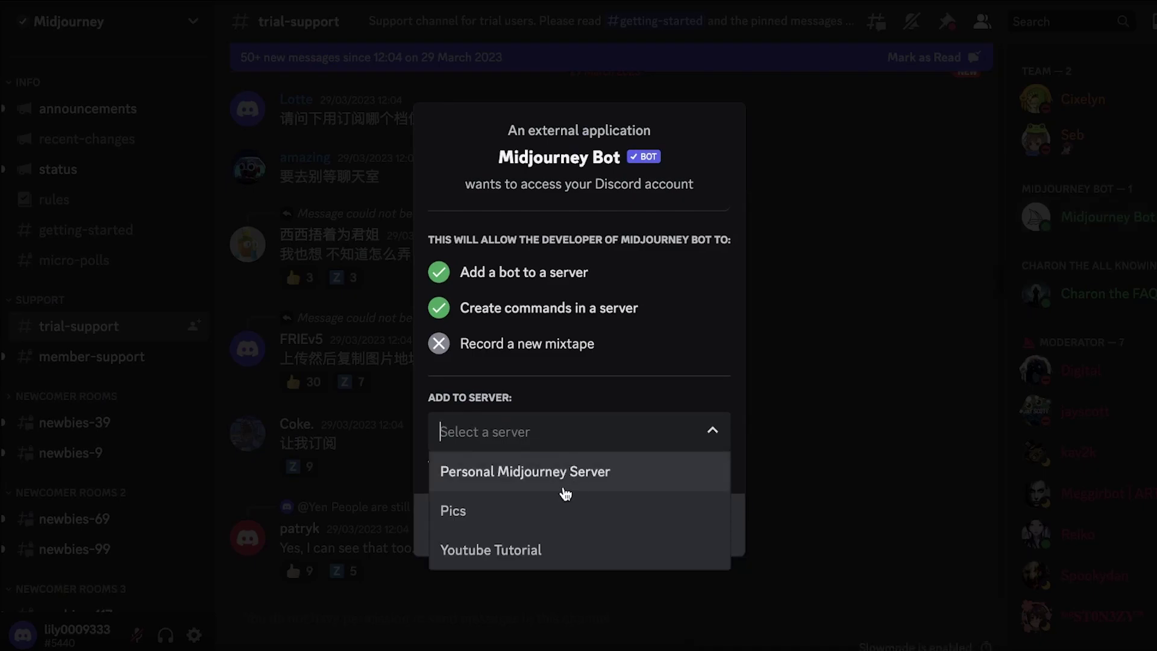
pyautogui.click(507, 472)
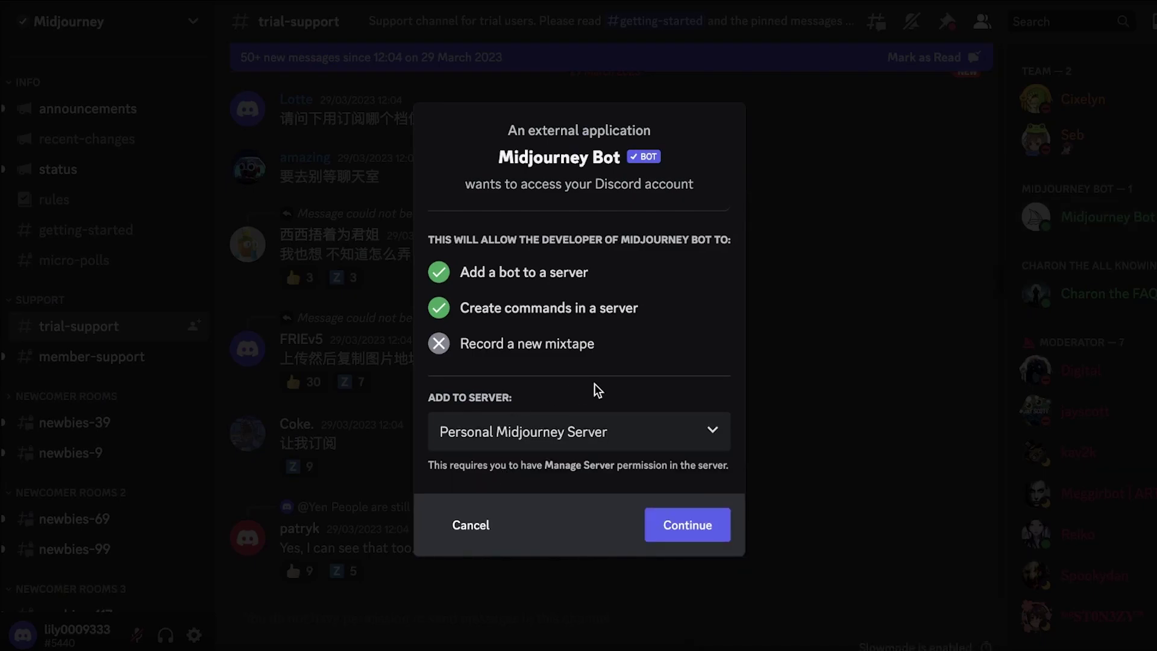
# - Authorise the Midjourney Bot with all listed permissions and open the Personal Midjourney Server
pyautogui.click(692, 535)
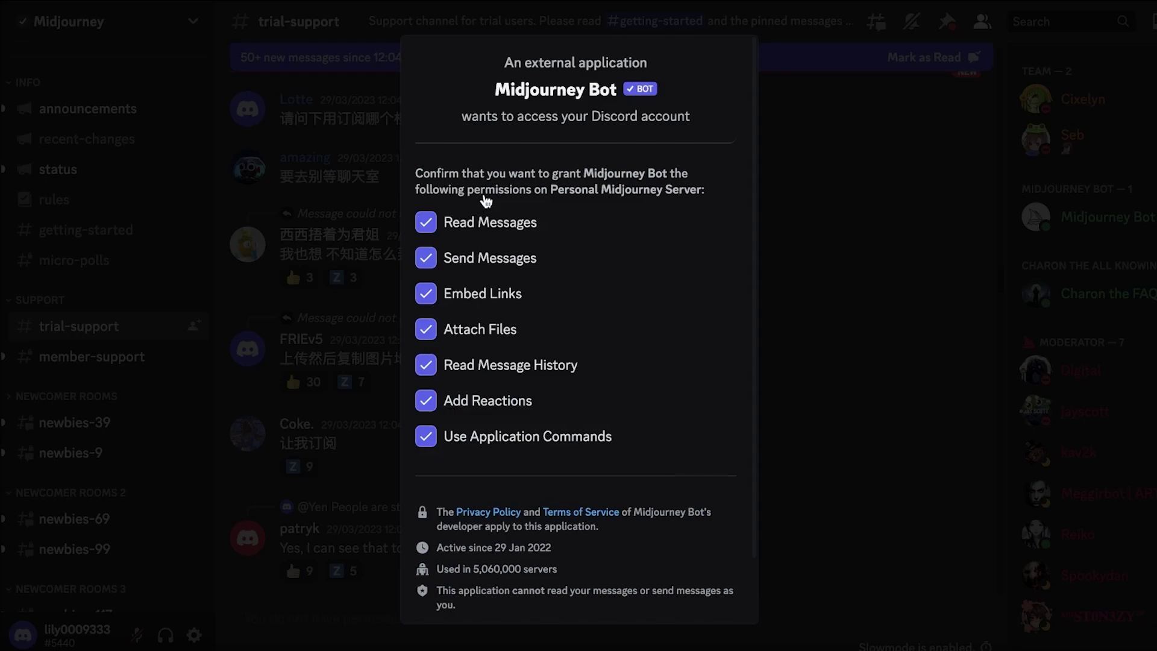
pyautogui.scroll(-2, 473, 381)
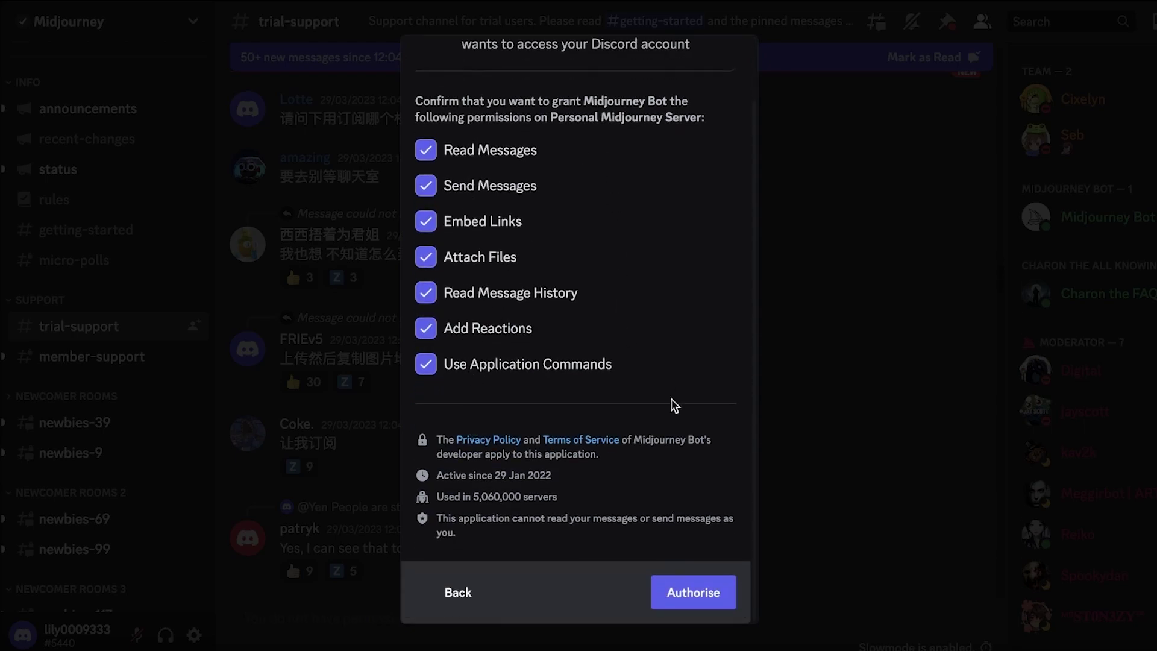
pyautogui.click(691, 591)
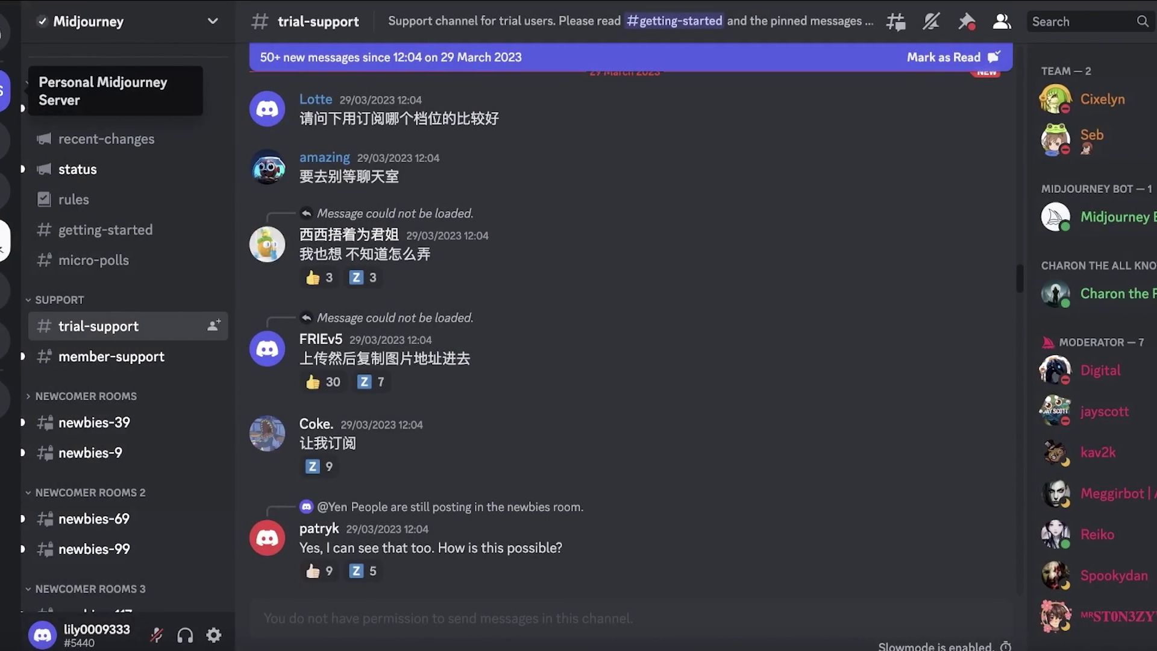
pyautogui.click(19, 96)
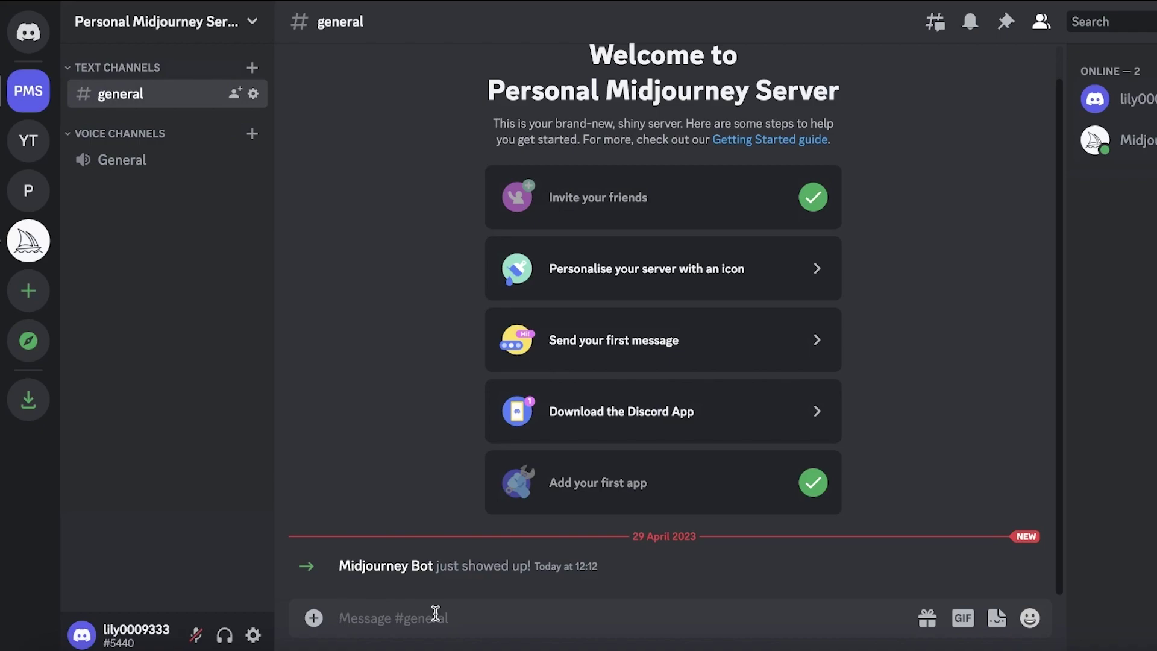
# - Bring up the slash commands in the general channel and look through those offered by the Midjourney Bot
pyautogui.write('/')
pyautogui.click(314, 288)
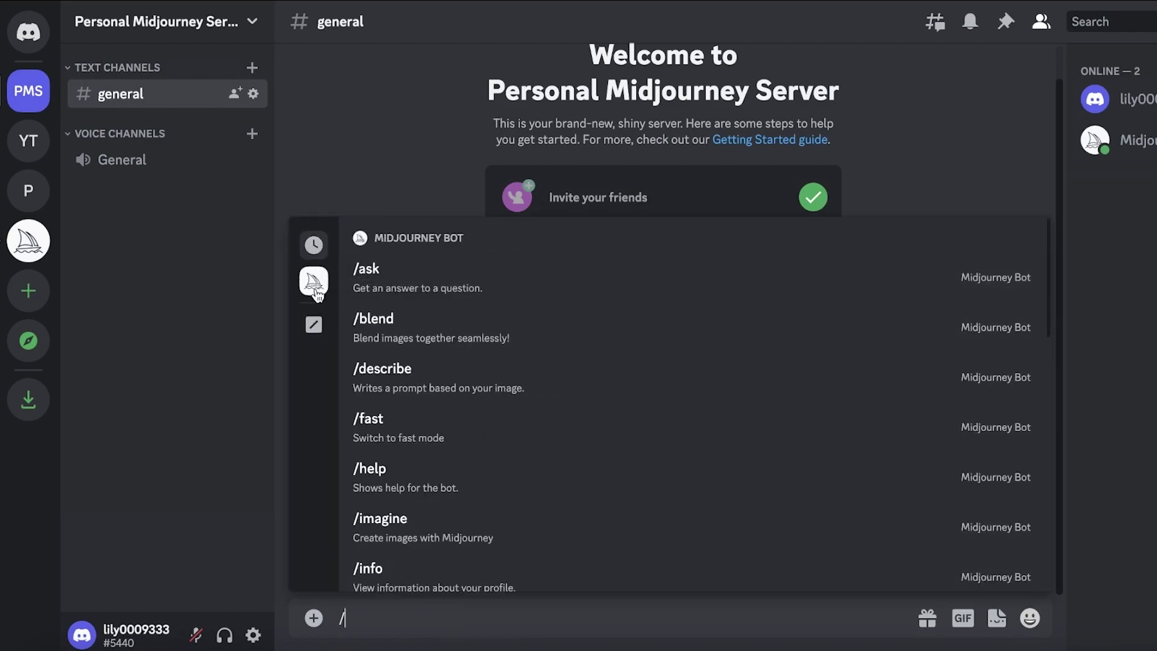
pyautogui.scroll(-7, 392, 578)
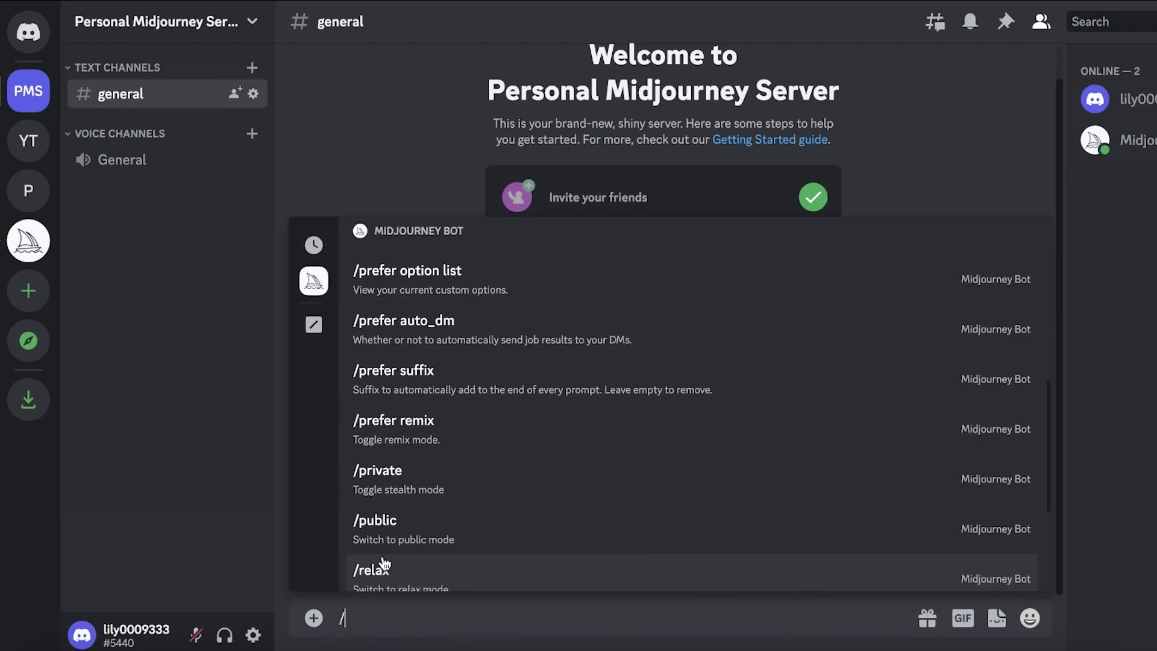
pyautogui.scroll(-4, 383, 562)
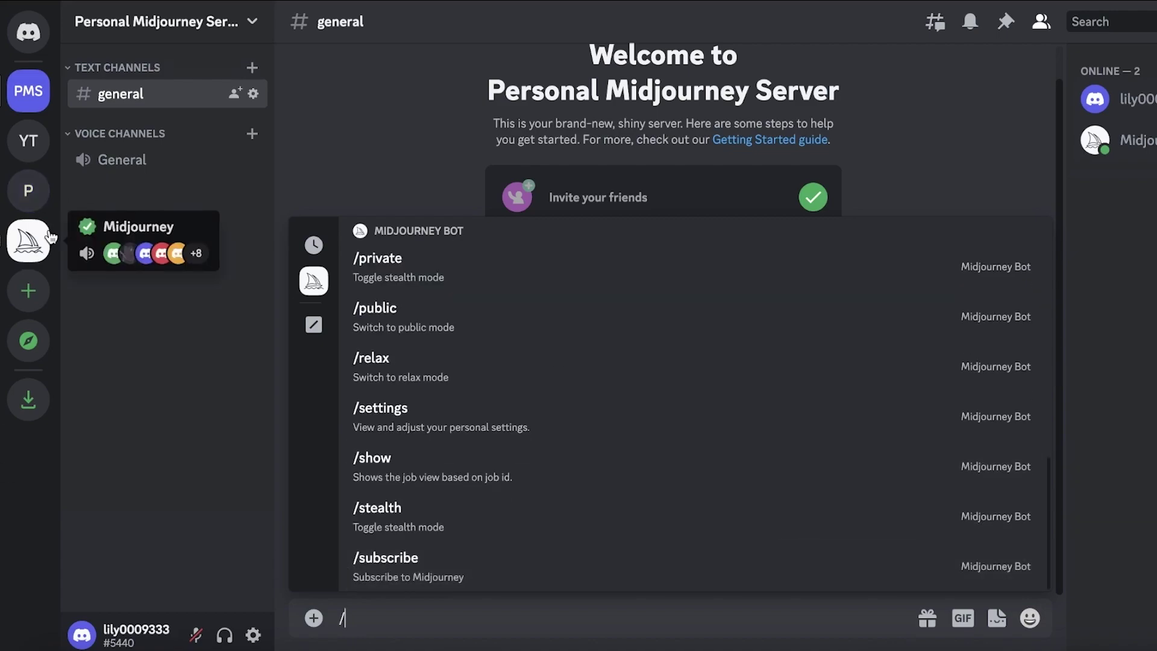
pyautogui.scroll(10, 523, 563)
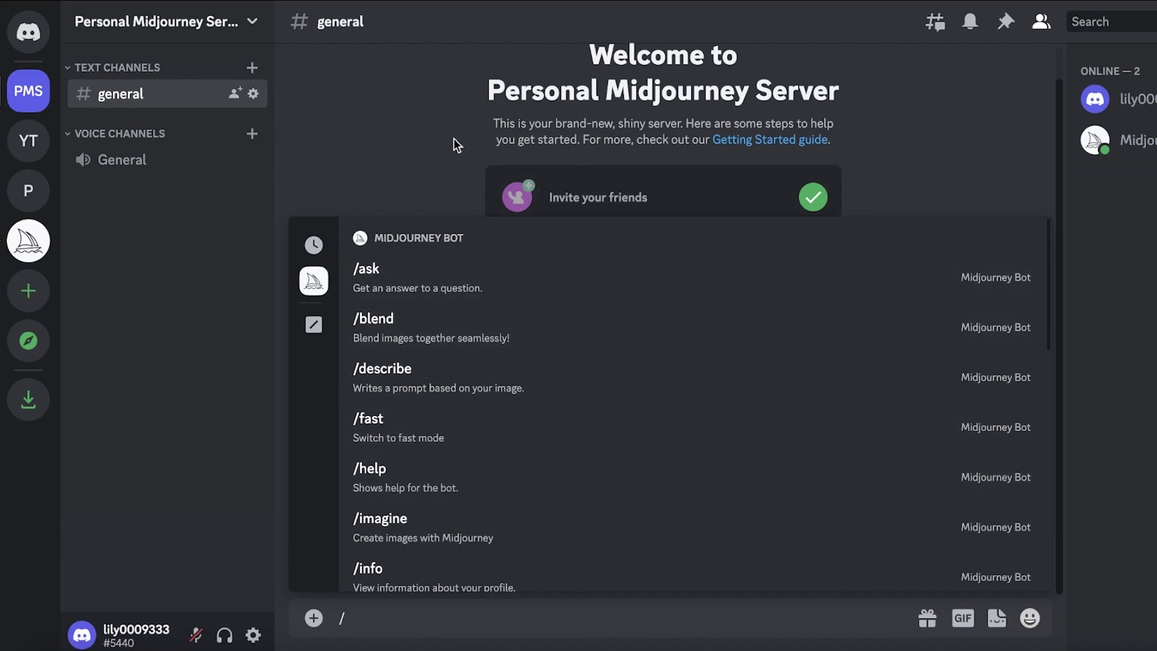
# - Switch to the Midjourney subscription page and compare the Basic, Standard and Pro plans under monthly billing, including stealth image generation
pyautogui.click(580, 27)
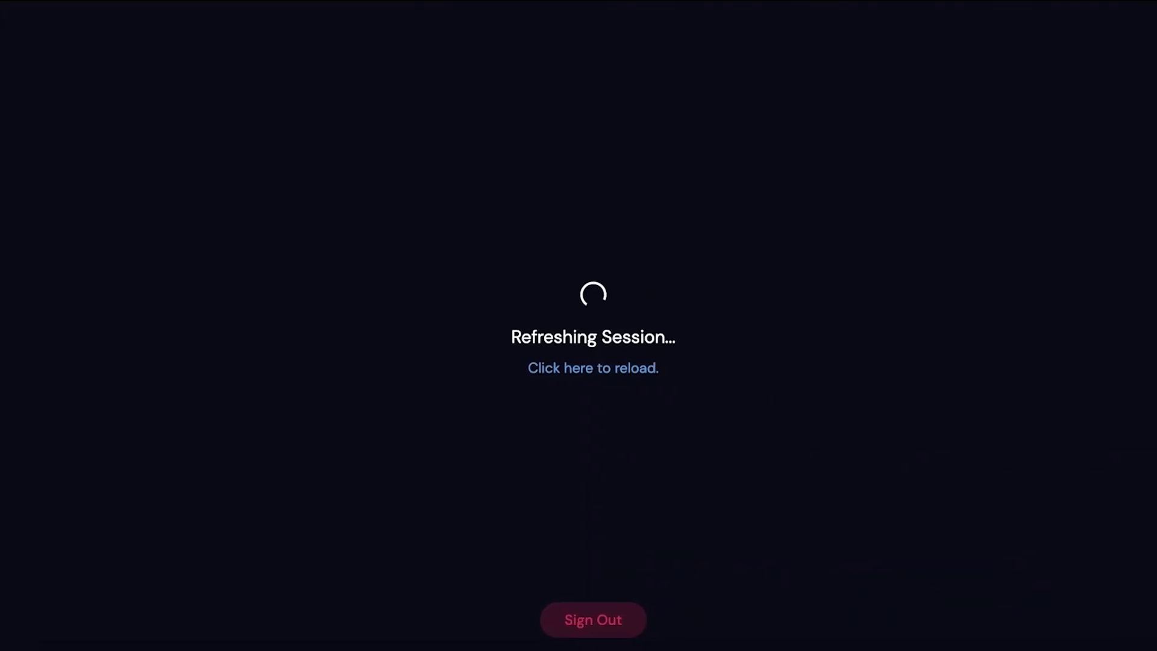
pyautogui.scroll(-10, 551, 187)
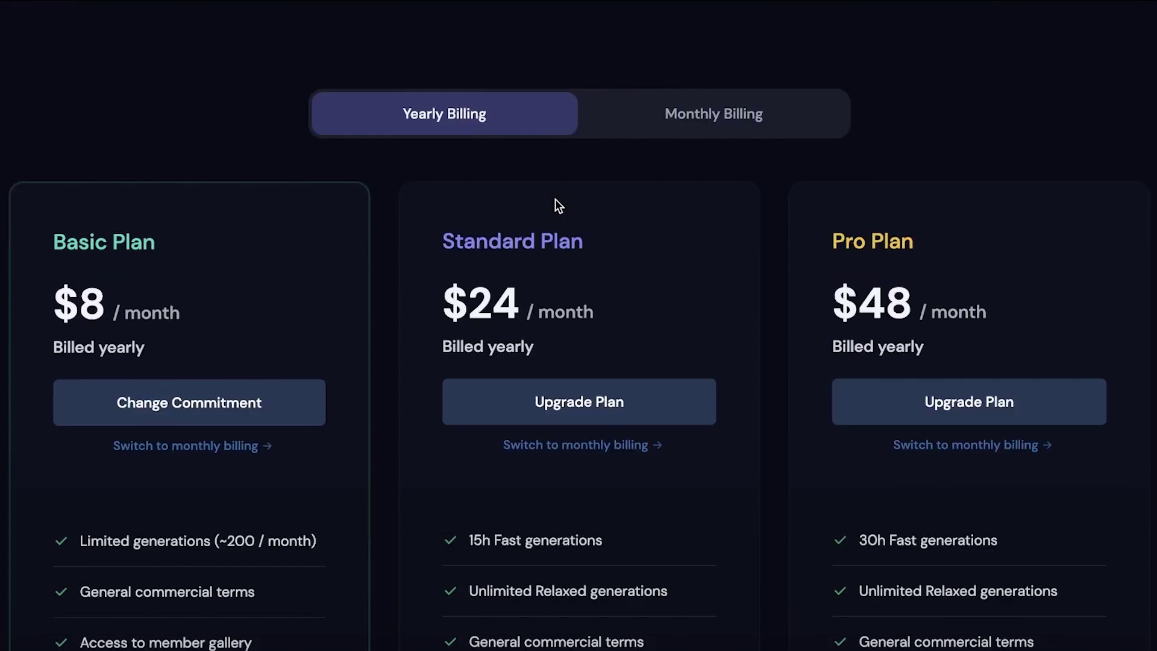
pyautogui.scroll(-2, 407, 276)
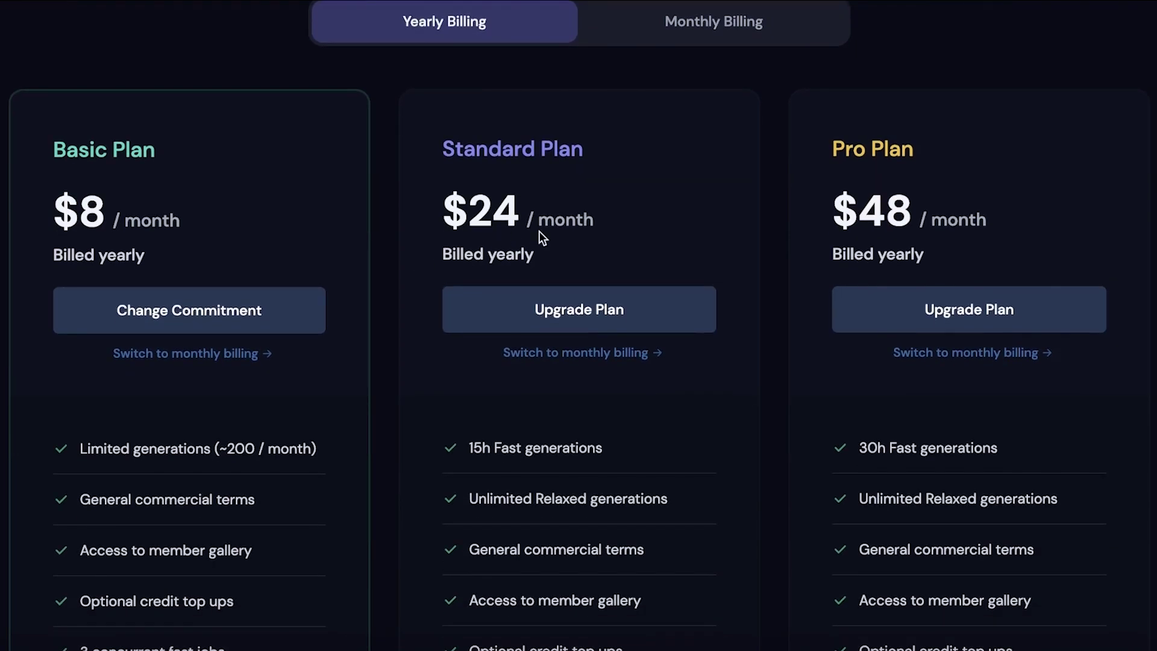
pyautogui.click(704, 37)
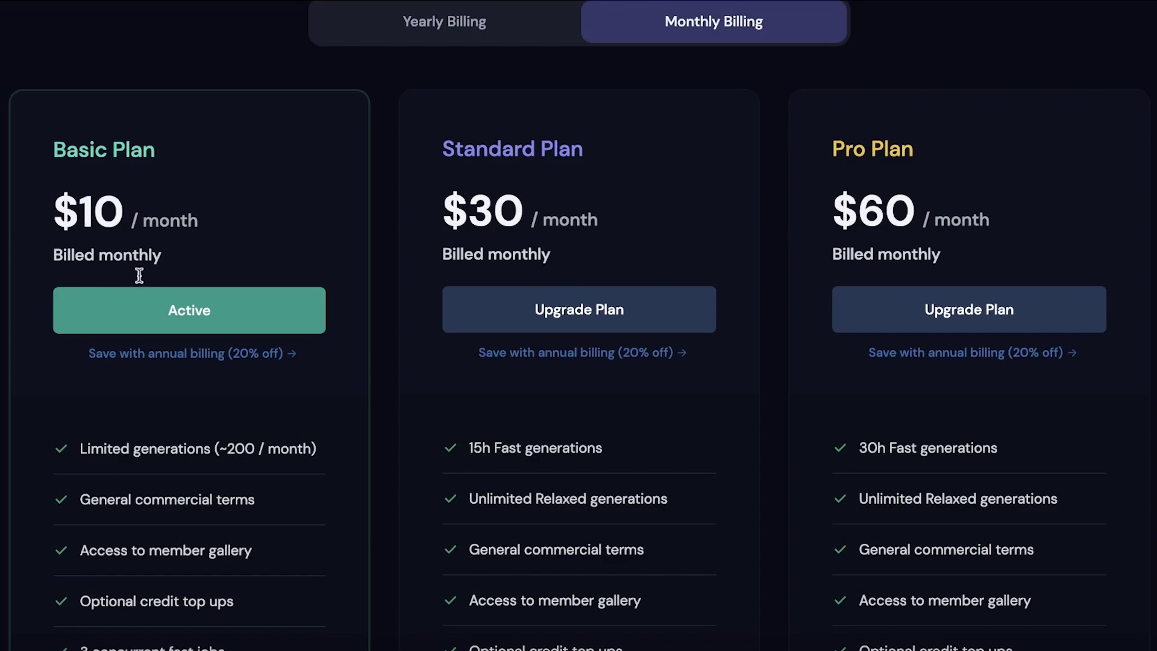
pyautogui.scroll(-1, 120, 299)
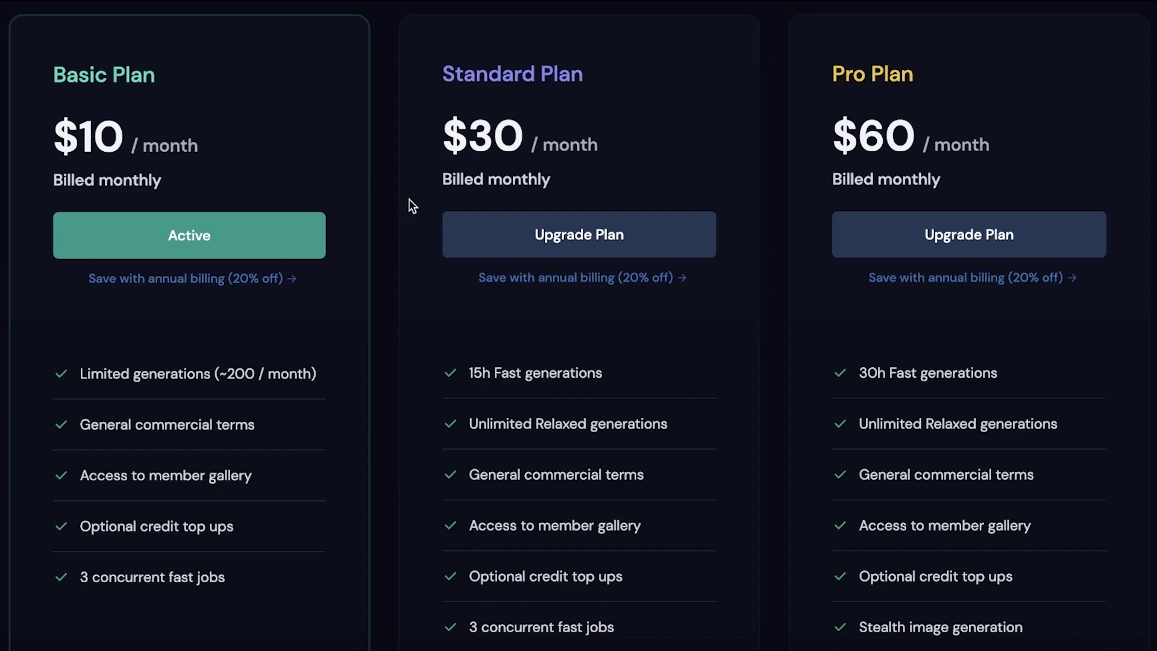
pyautogui.scroll(-1, 548, 389)
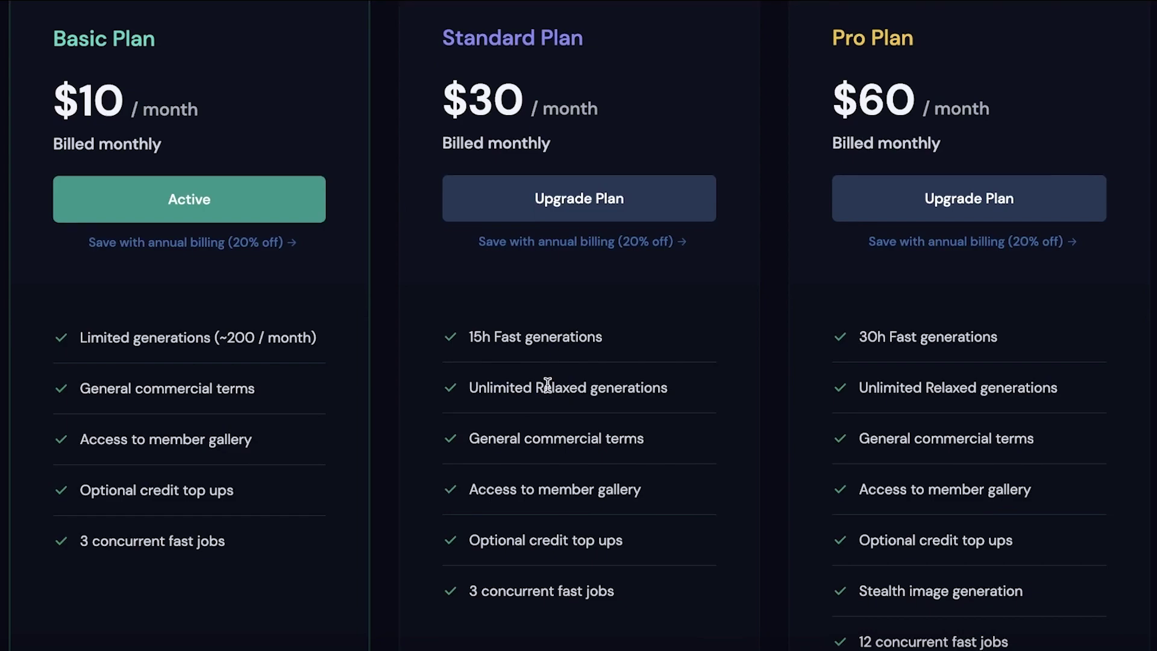
pyautogui.scroll(1, 1037, 175)
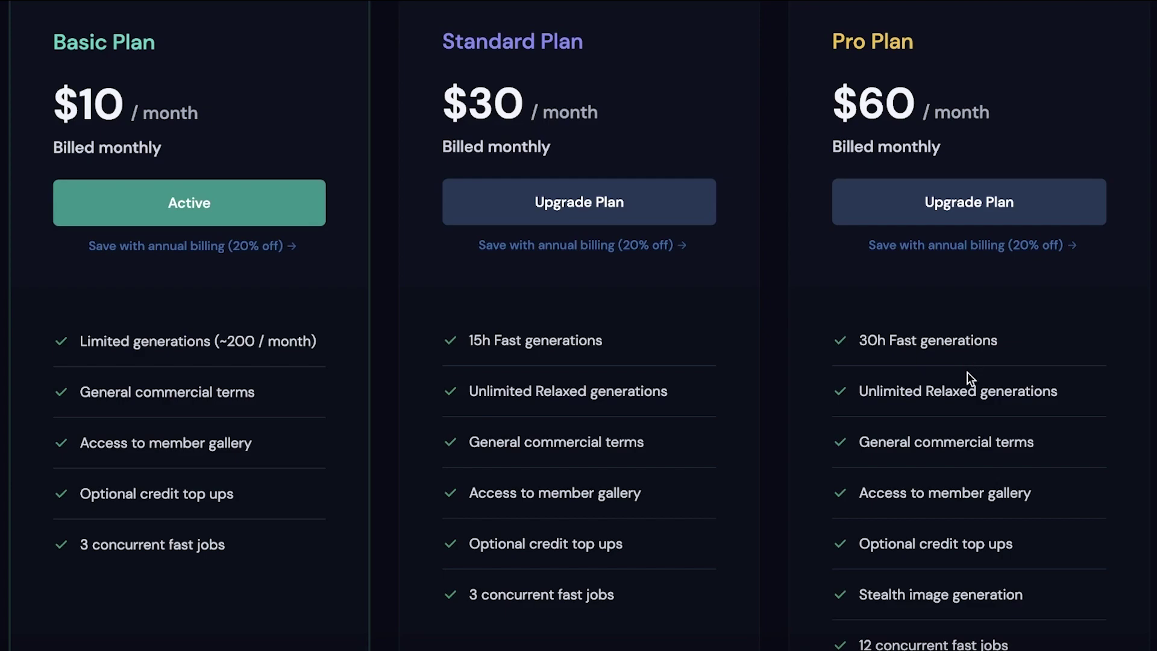
pyautogui.scroll(-3, 927, 375)
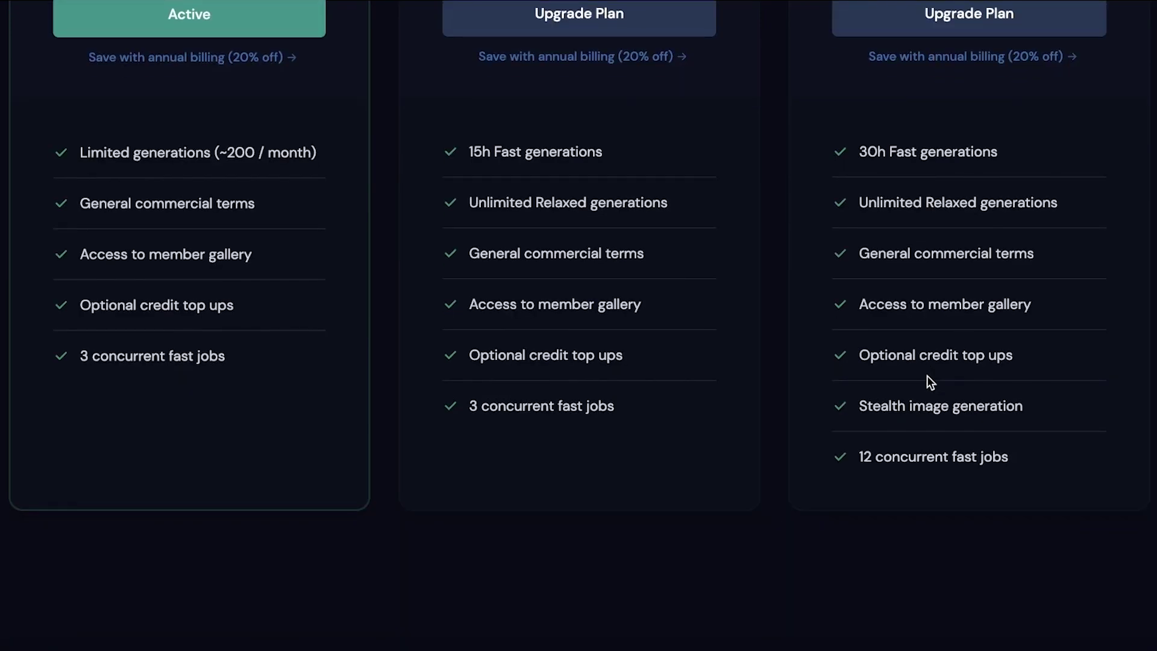
pyautogui.moveTo(856, 408); pyautogui.dragTo(1051, 408)
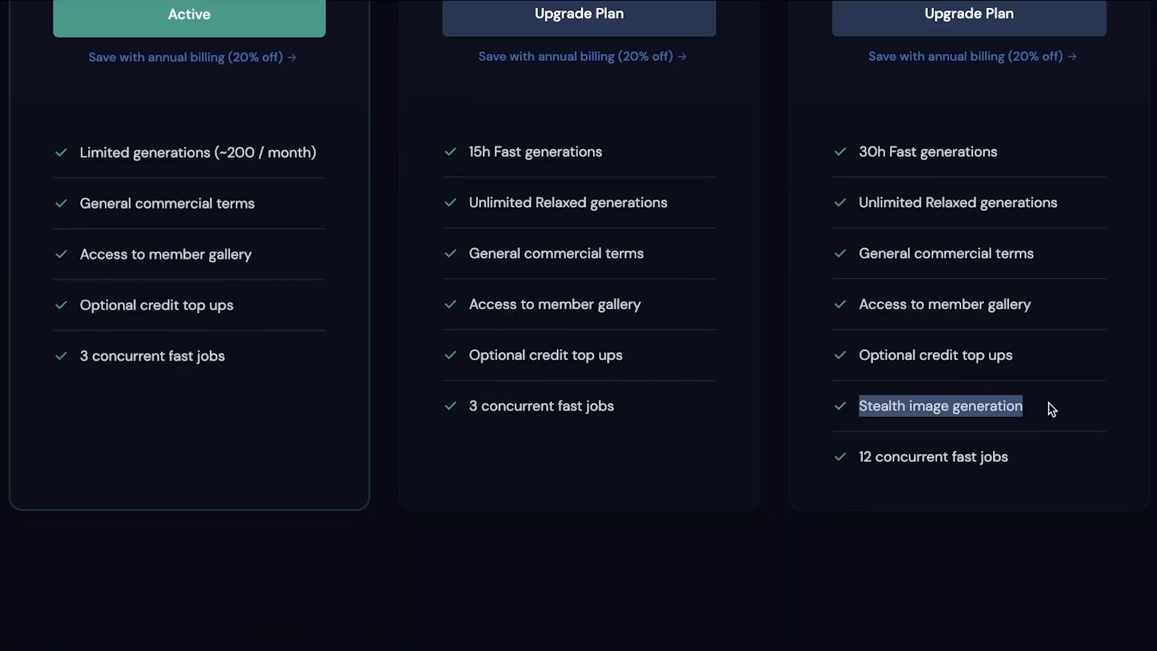
pyautogui.click(951, 423)
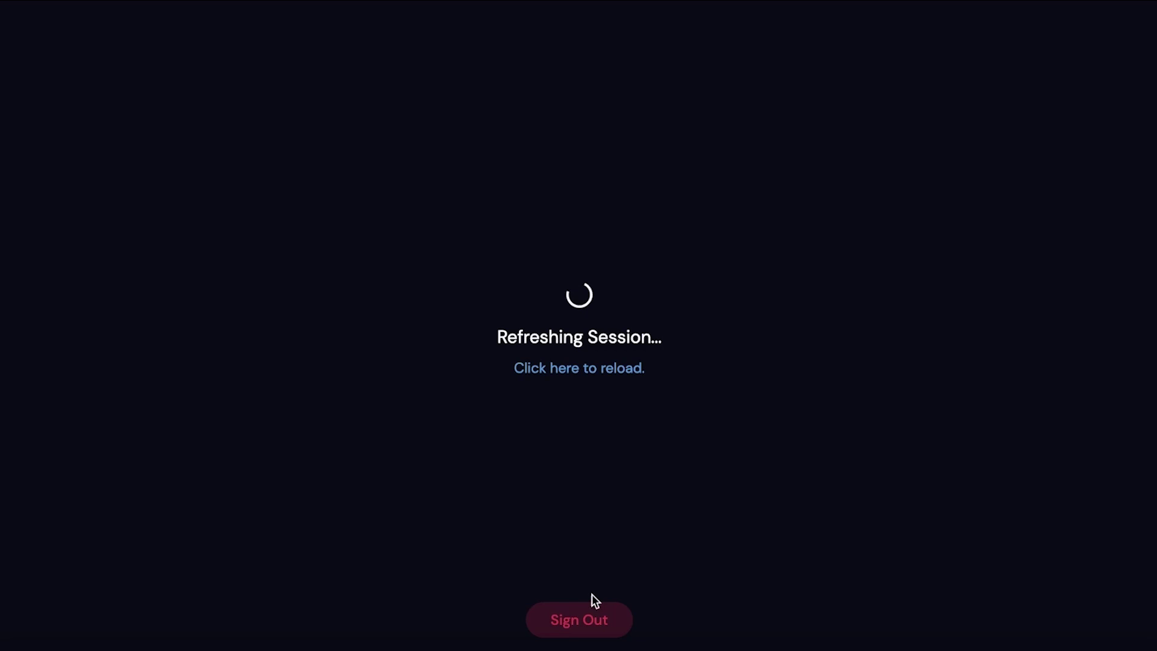
# - Reload the Midjourney website session and authorise the Midjourney Bot to access the Discord account
pyautogui.click(578, 367)
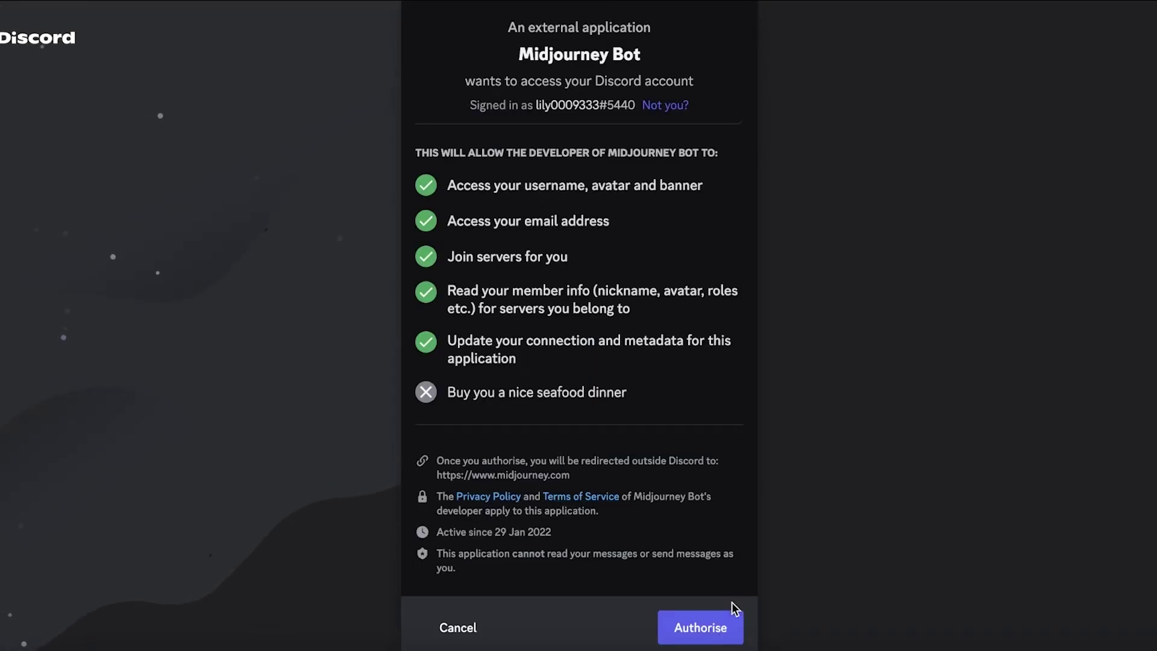
pyautogui.click(720, 626)
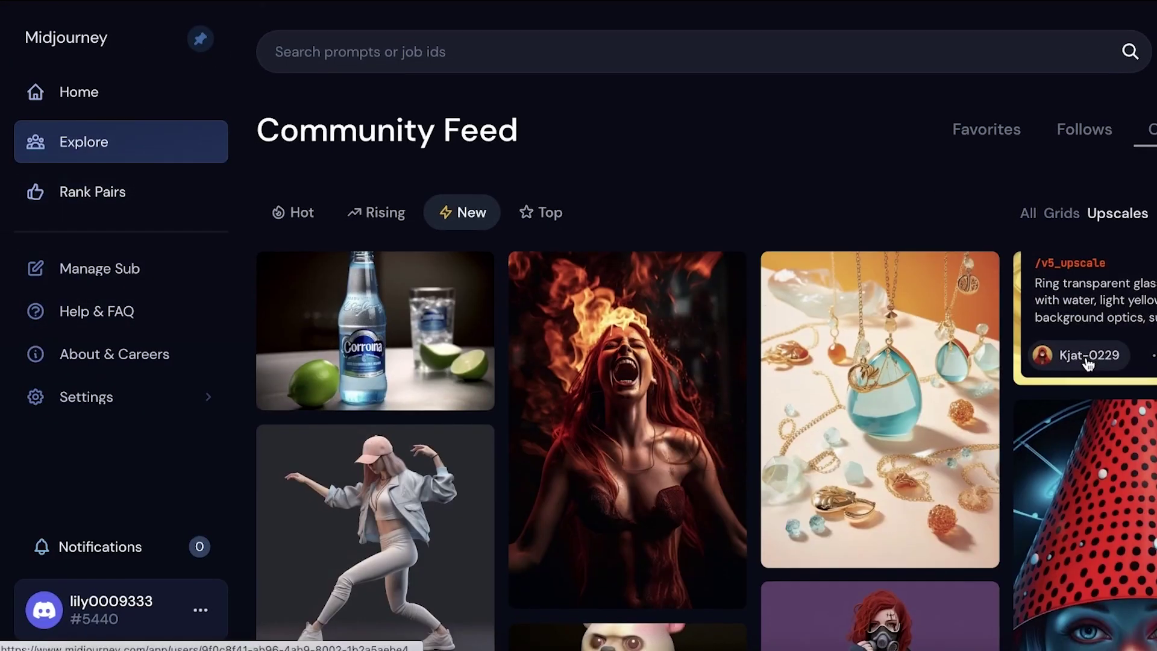
# - Browse the newest upscaled images in the Midjourney website's Community Feed and examine their prompts
pyautogui.scroll(-5, 826, 304)
pyautogui.scroll(4, 633, 265)
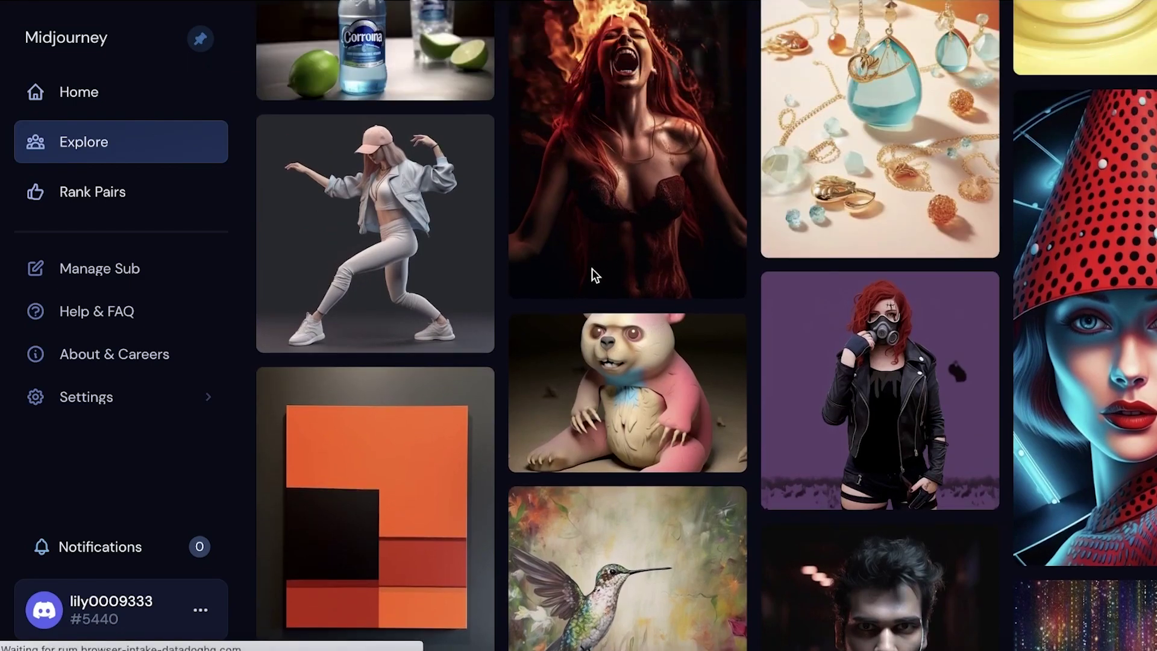
pyautogui.scroll(-10, 656, 245)
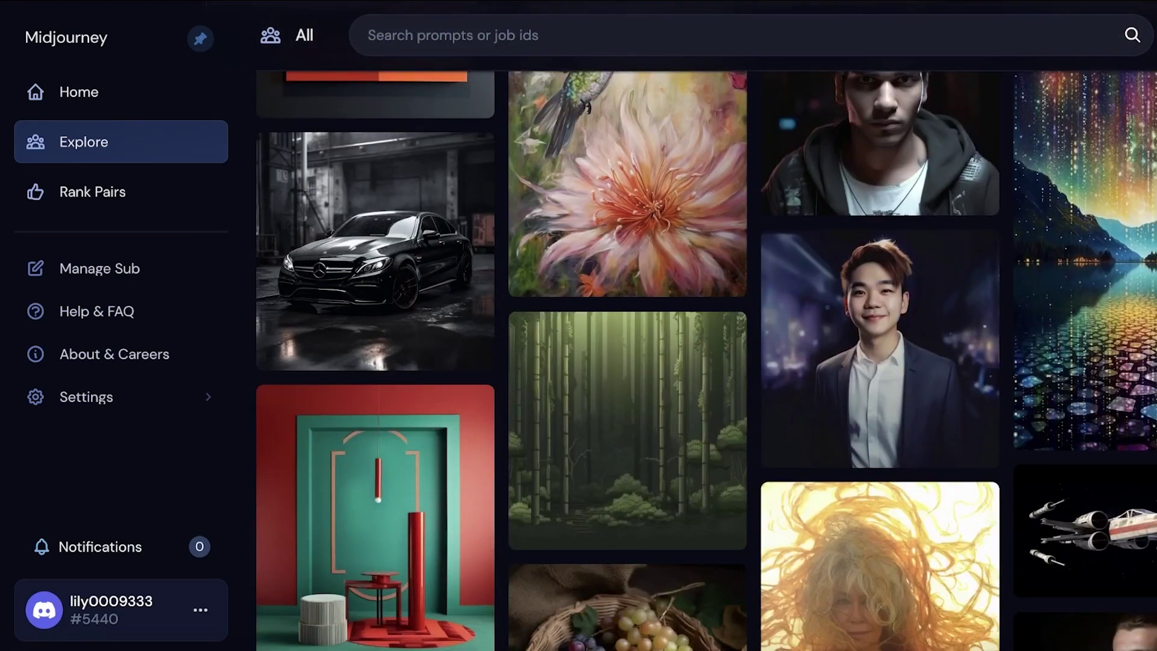
pyautogui.scroll(-3, 373, 542)
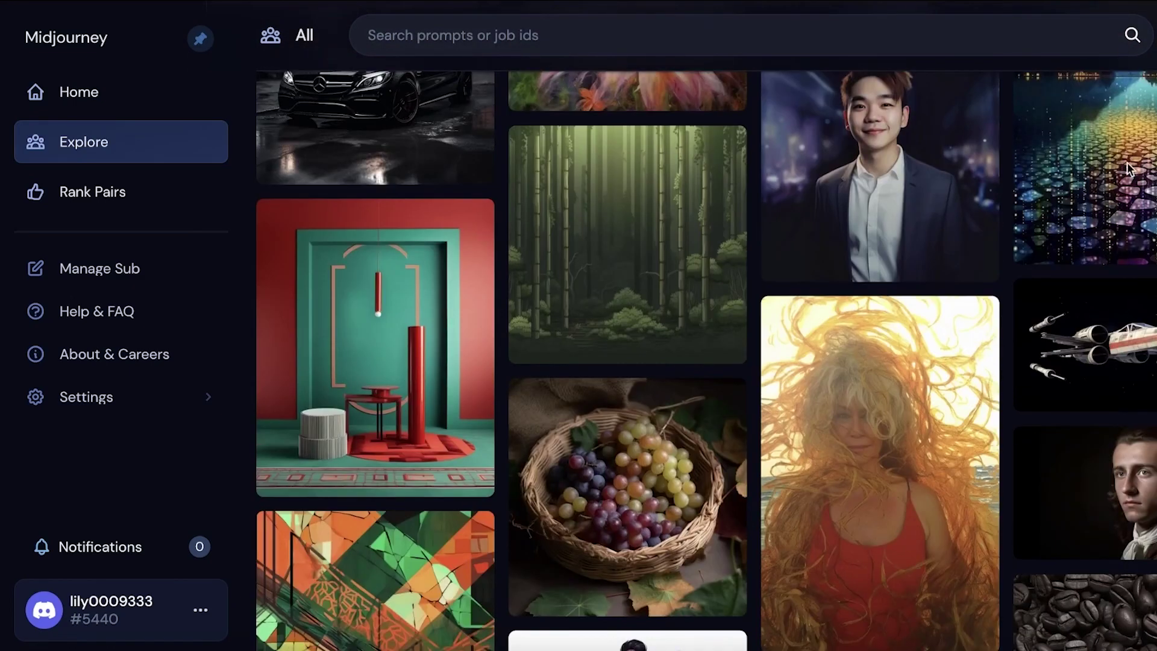
pyautogui.scroll(-8, 762, 305)
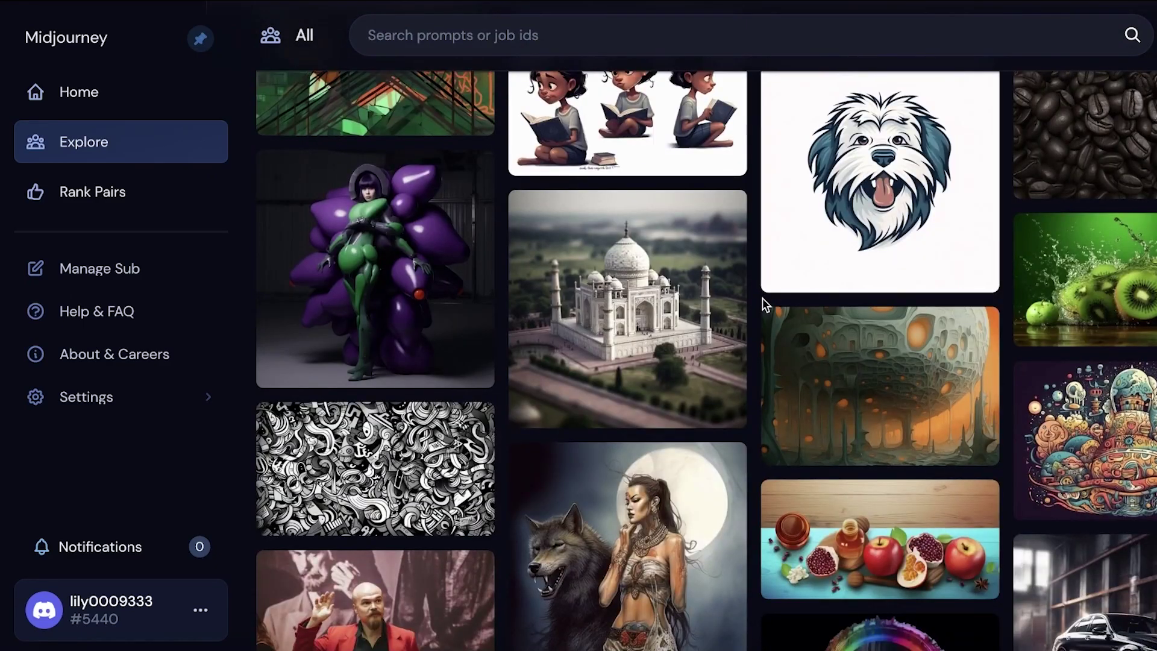
pyautogui.scroll(-5, 920, 271)
pyautogui.scroll(-10, 920, 271)
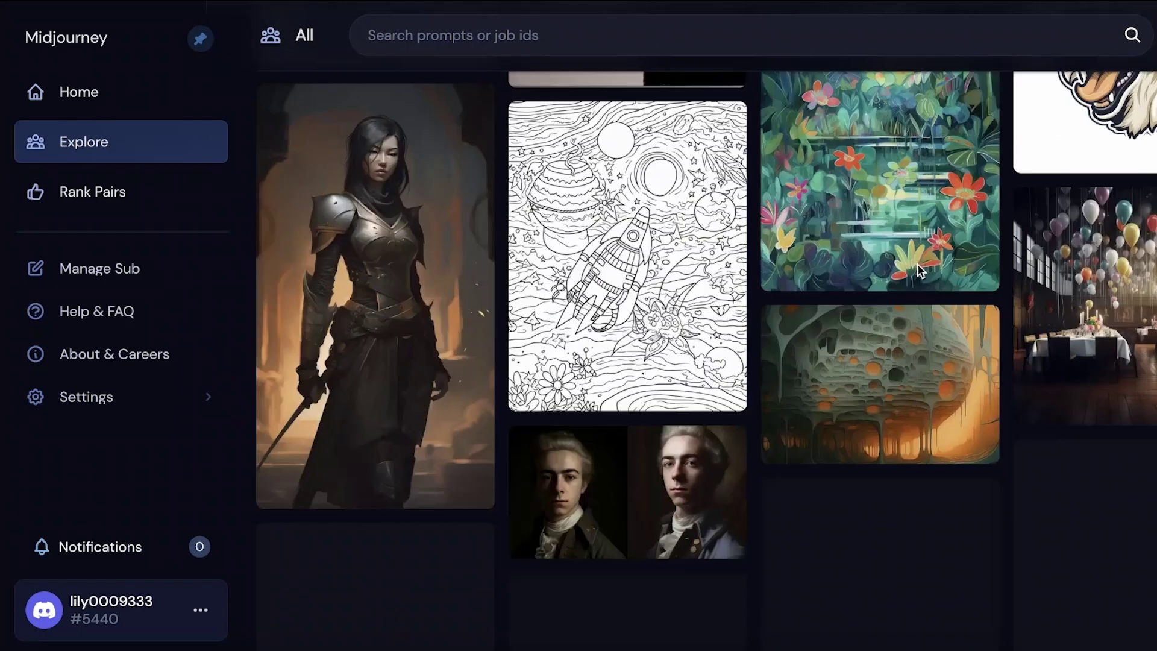
pyautogui.scroll(-7, 920, 272)
pyautogui.scroll(-7, 627, 361)
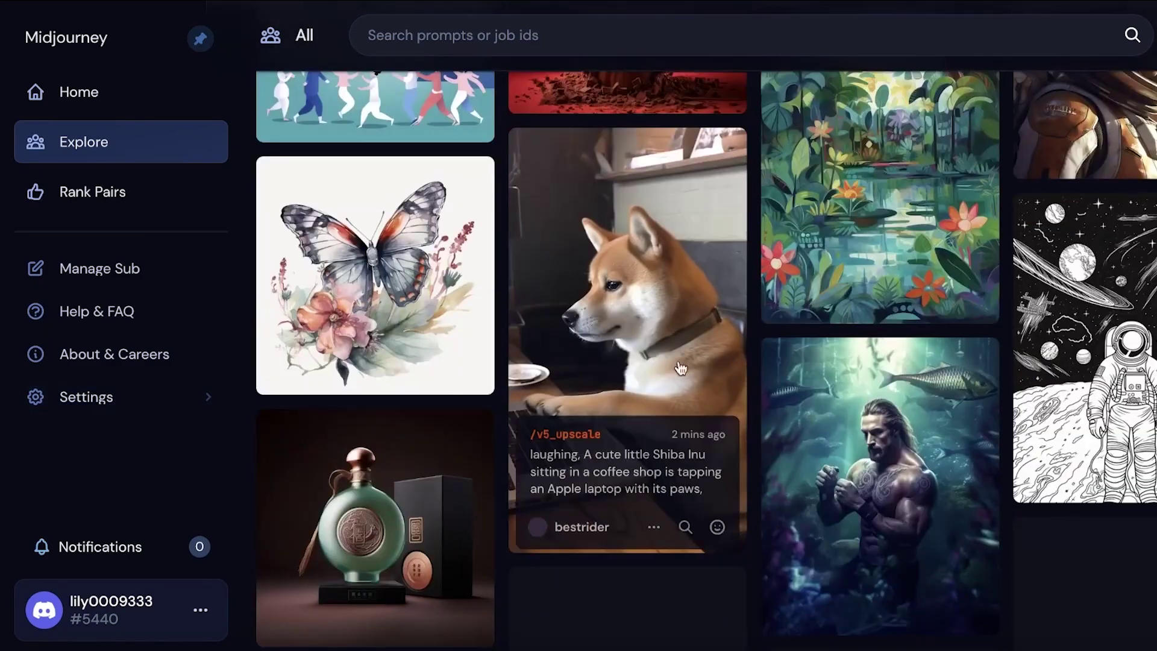
pyautogui.scroll(20, 626, 362)
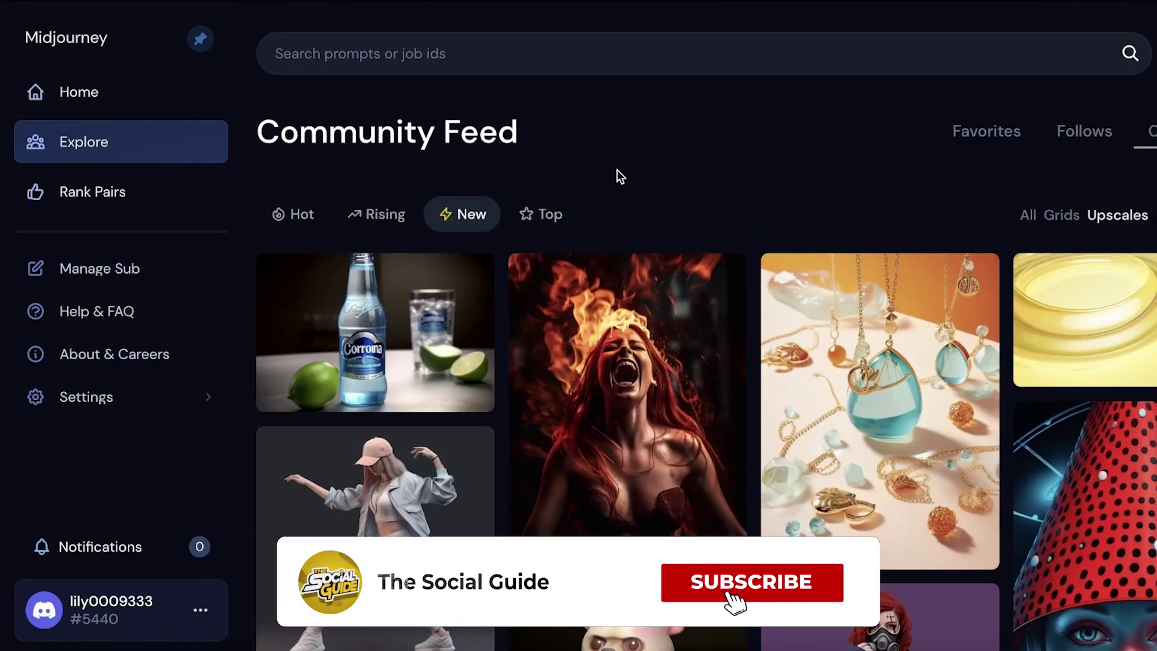
pyautogui.scroll(-7, 617, 170)
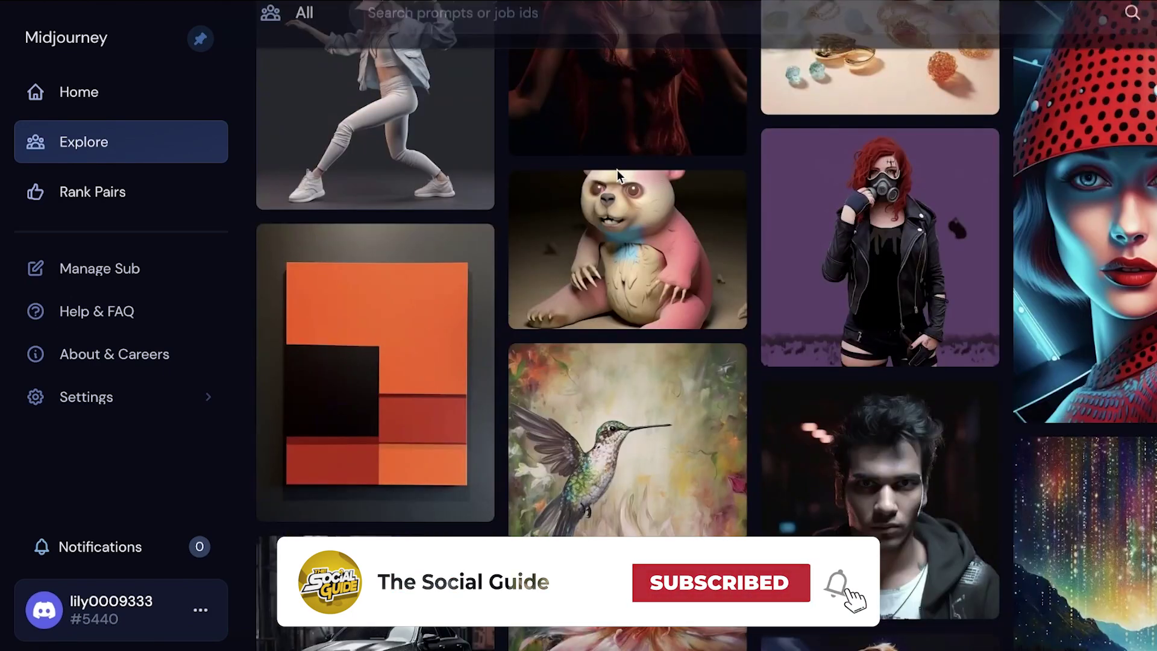
pyautogui.scroll(-10, 547, 343)
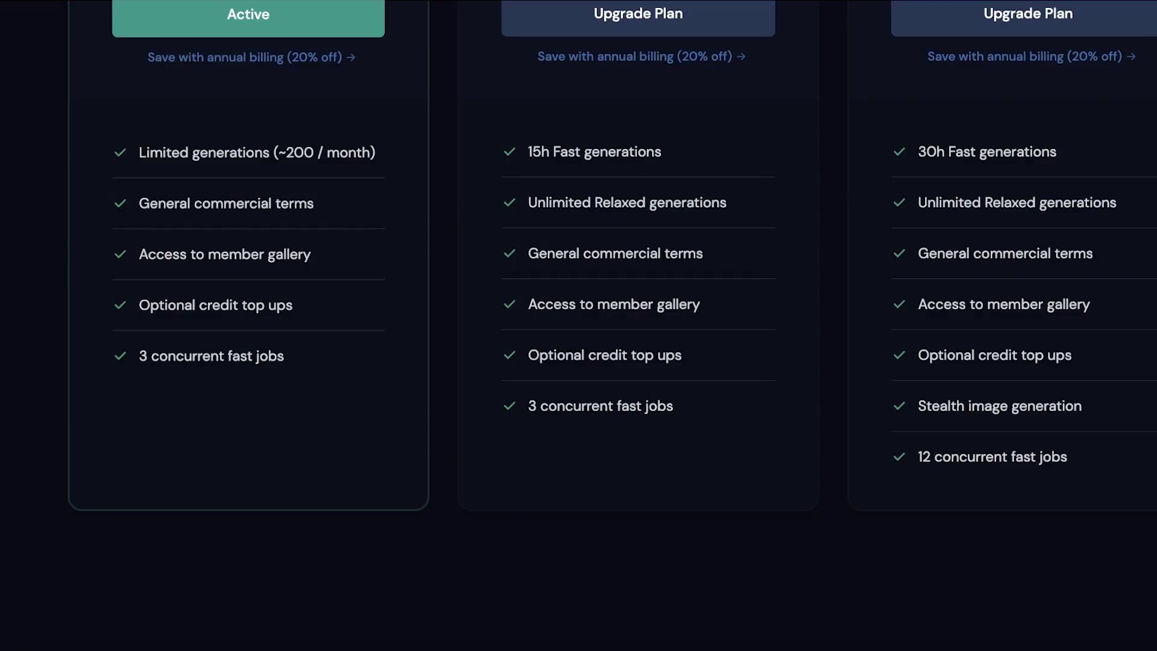
# - Review the three subscription plans' prices and features under yearly billing, and go back to monthly billing
pyautogui.scroll(3, 950, 234)
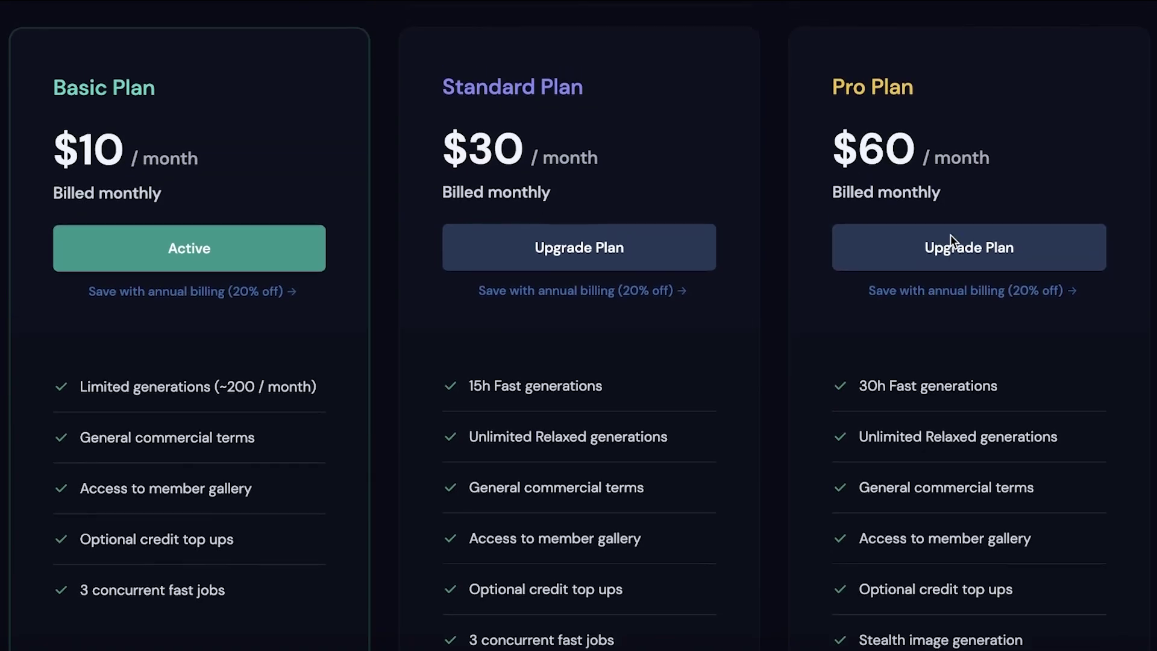
pyautogui.scroll(1, 551, 129)
pyautogui.click(445, 32)
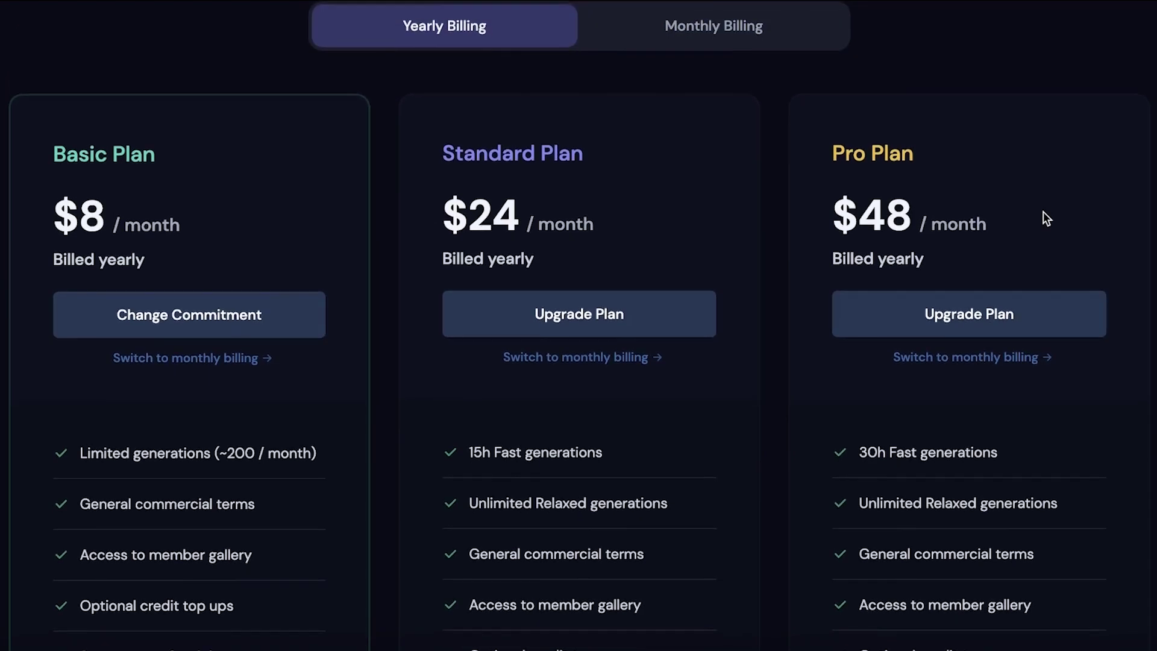
pyautogui.scroll(5, 1043, 213)
pyautogui.scroll(-8, 1043, 212)
pyautogui.scroll(1, 1043, 211)
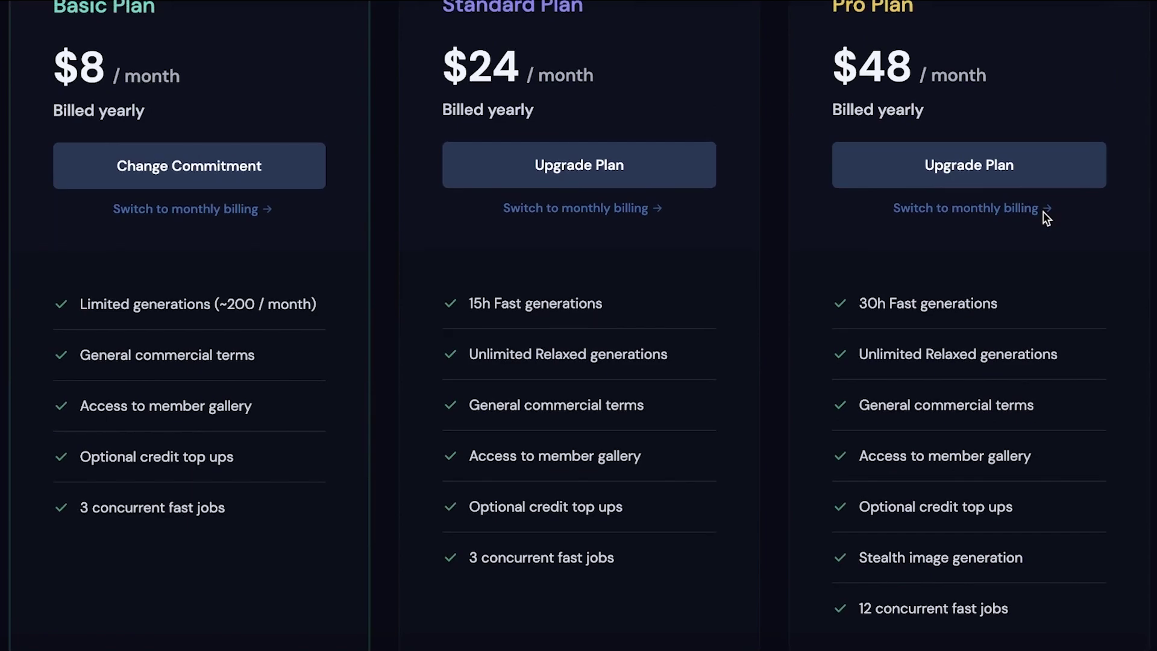
pyautogui.scroll(8, 1045, 218)
pyautogui.click(756, 155)
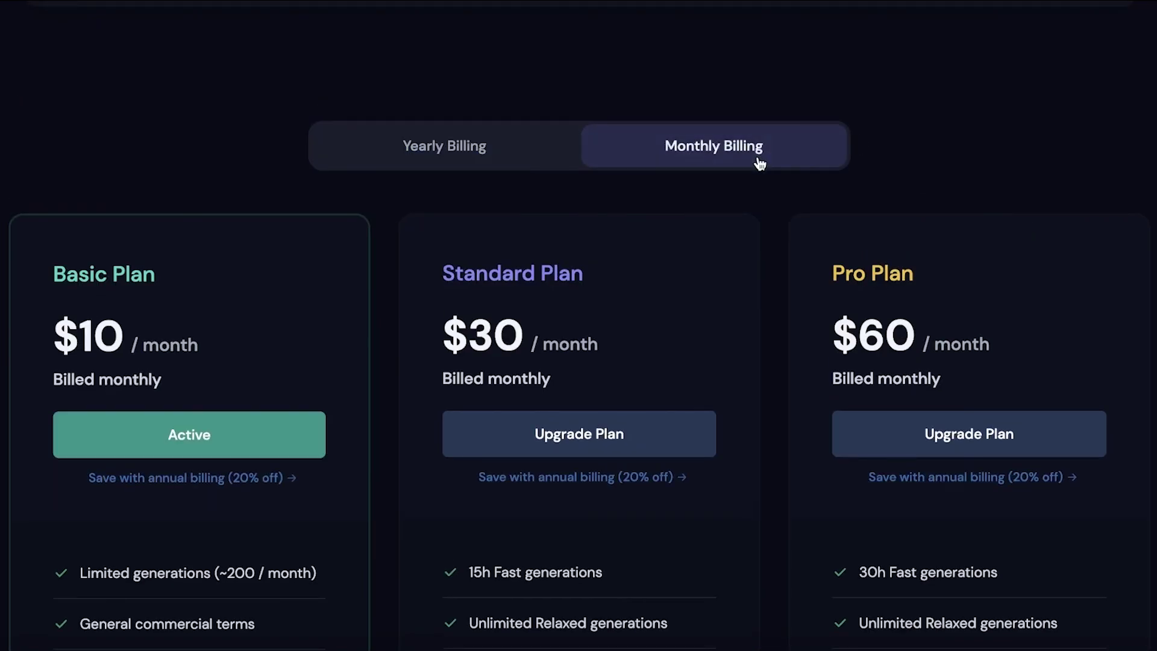
pyautogui.scroll(-6, 689, 154)
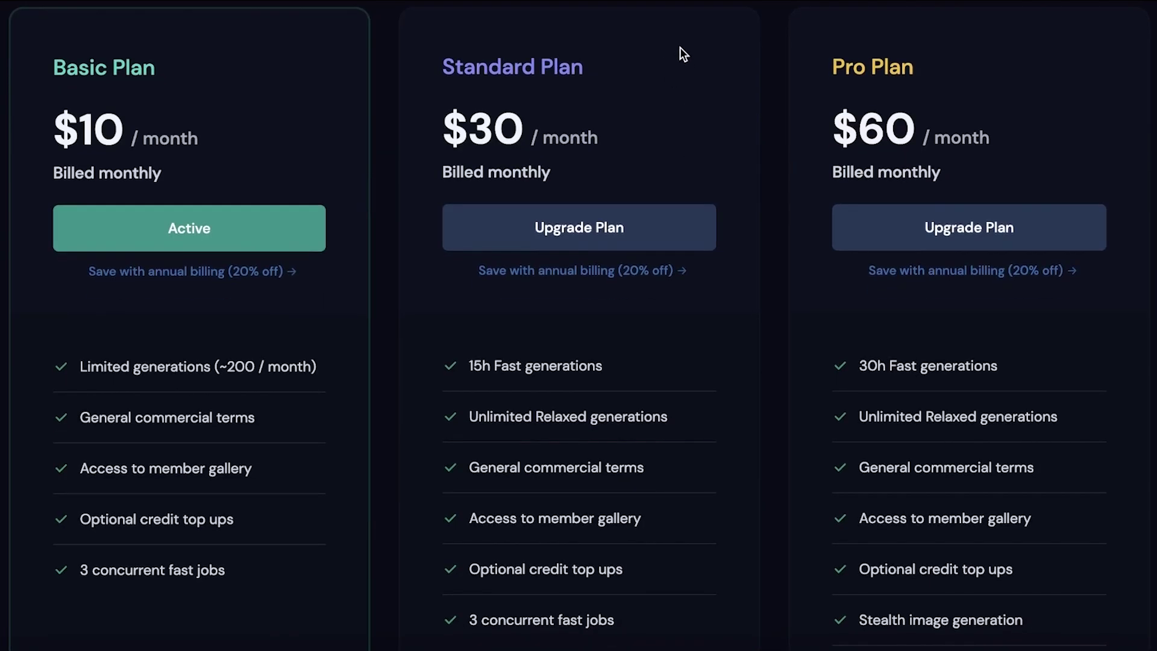
pyautogui.scroll(-4, 641, 110)
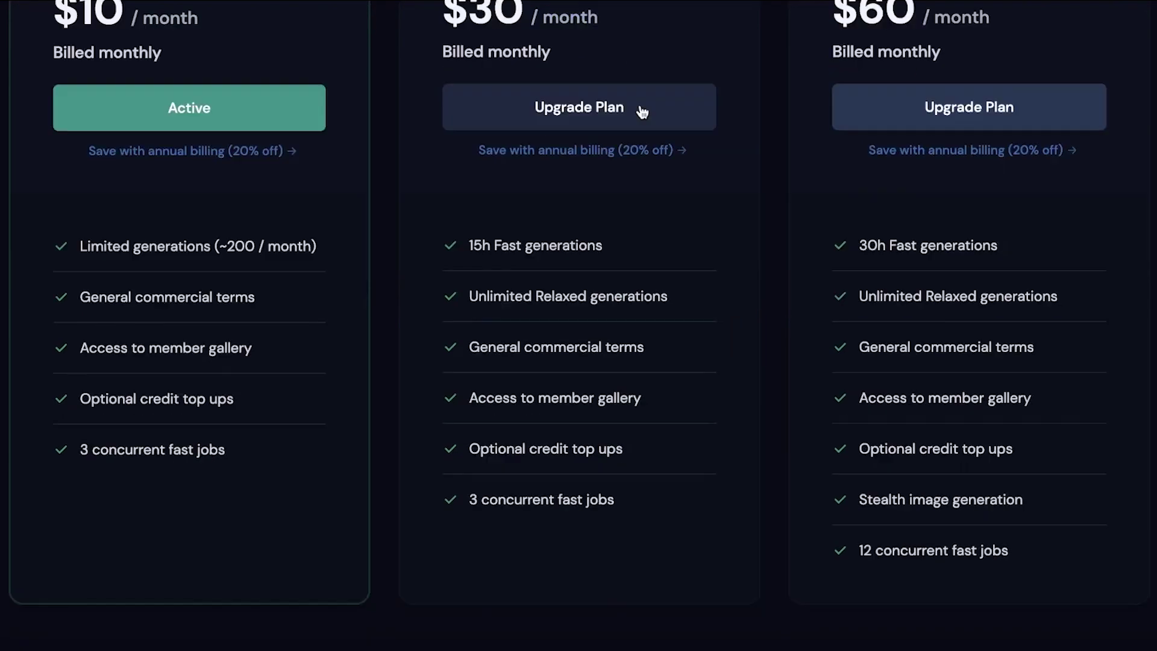
pyautogui.scroll(1, 894, 241)
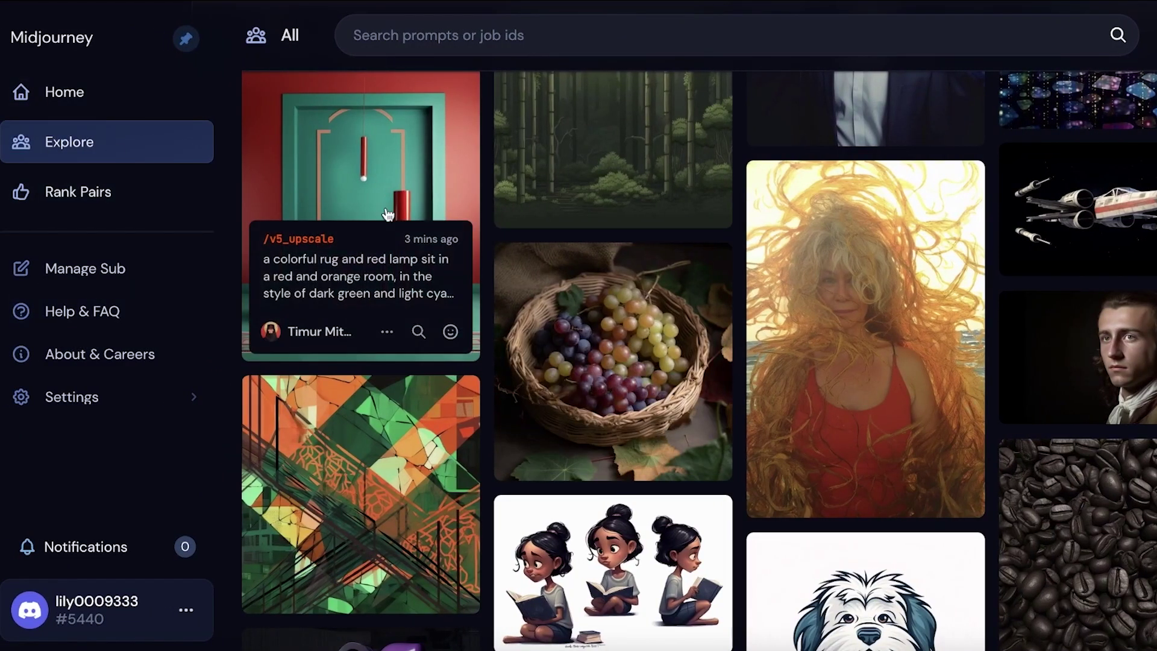
# - Return to the Midjourney website, open the account's own Home gallery and show all of its generated images
pyautogui.scroll(6, 387, 212)
pyautogui.click(29, 100)
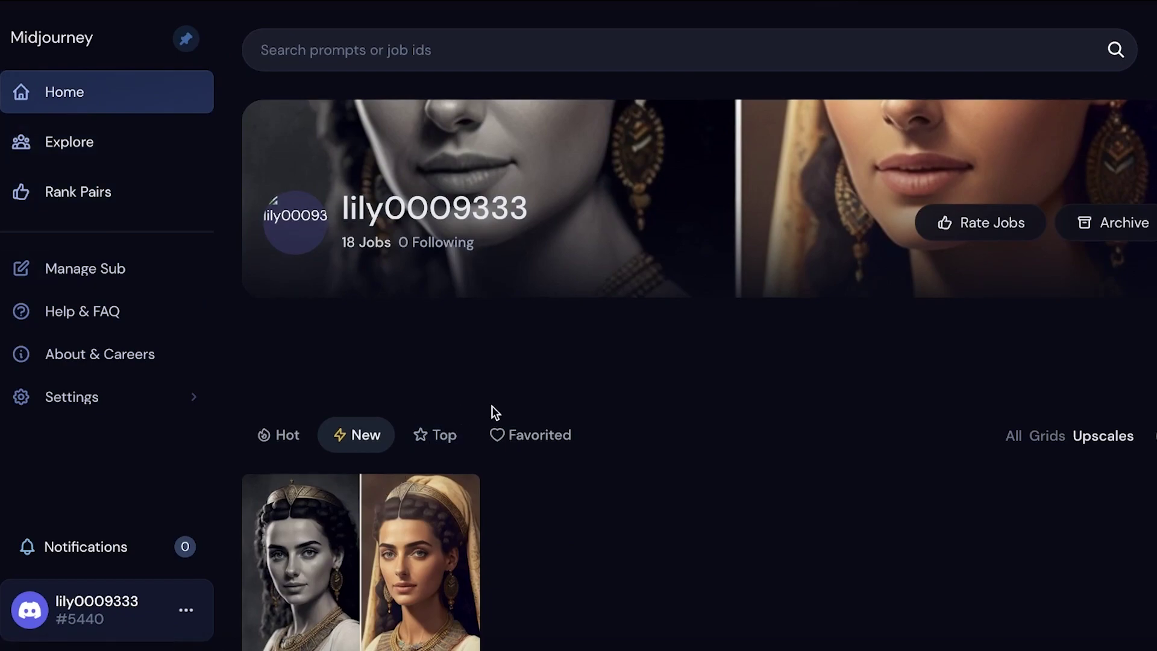
pyautogui.click(1032, 438)
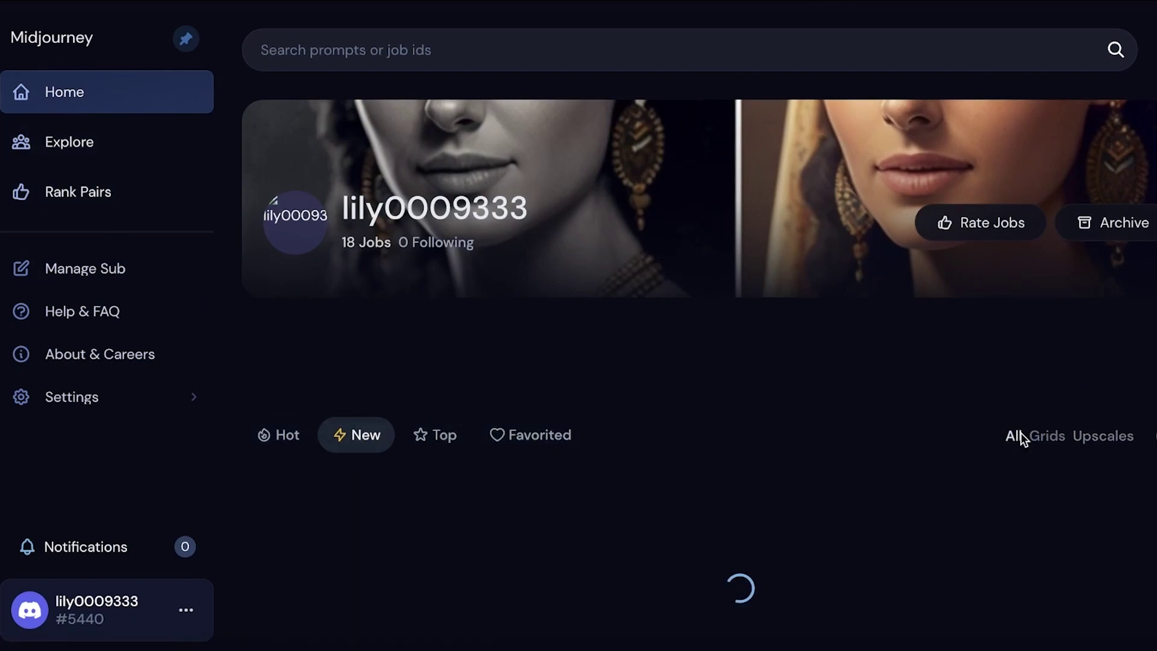
pyautogui.scroll(-6, 658, 235)
pyautogui.scroll(6, 656, 234)
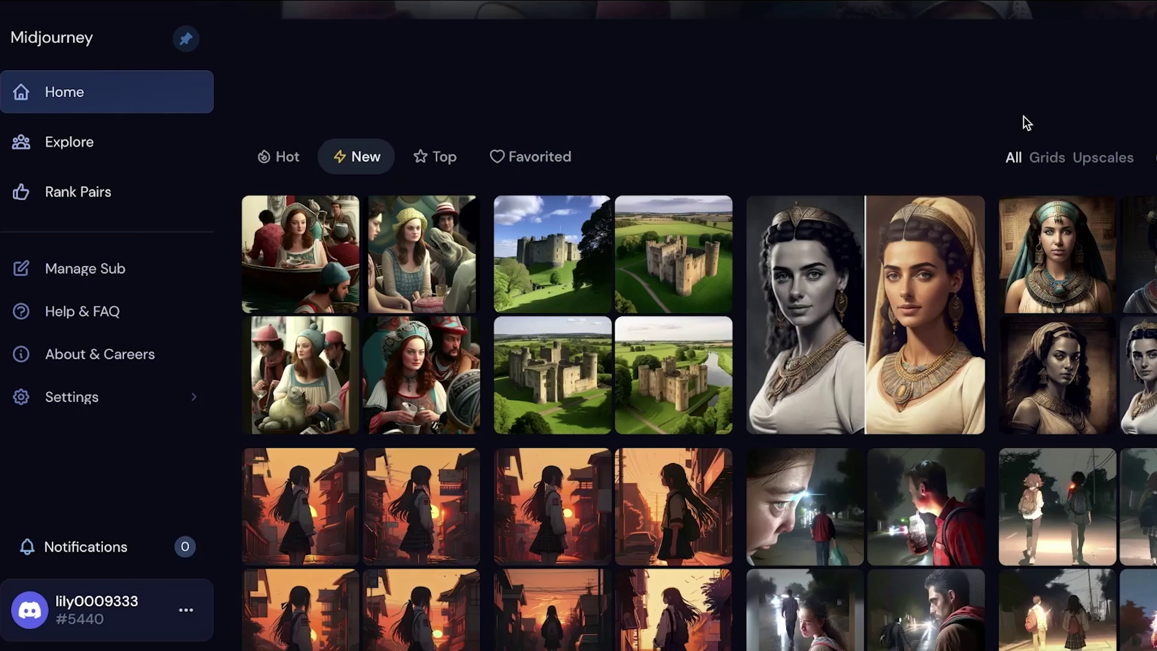
# - Look through the account's own generated images in the Home gallery and examine their prompts
pyautogui.scroll(-3, 362, 265)
pyautogui.scroll(-10, 663, 325)
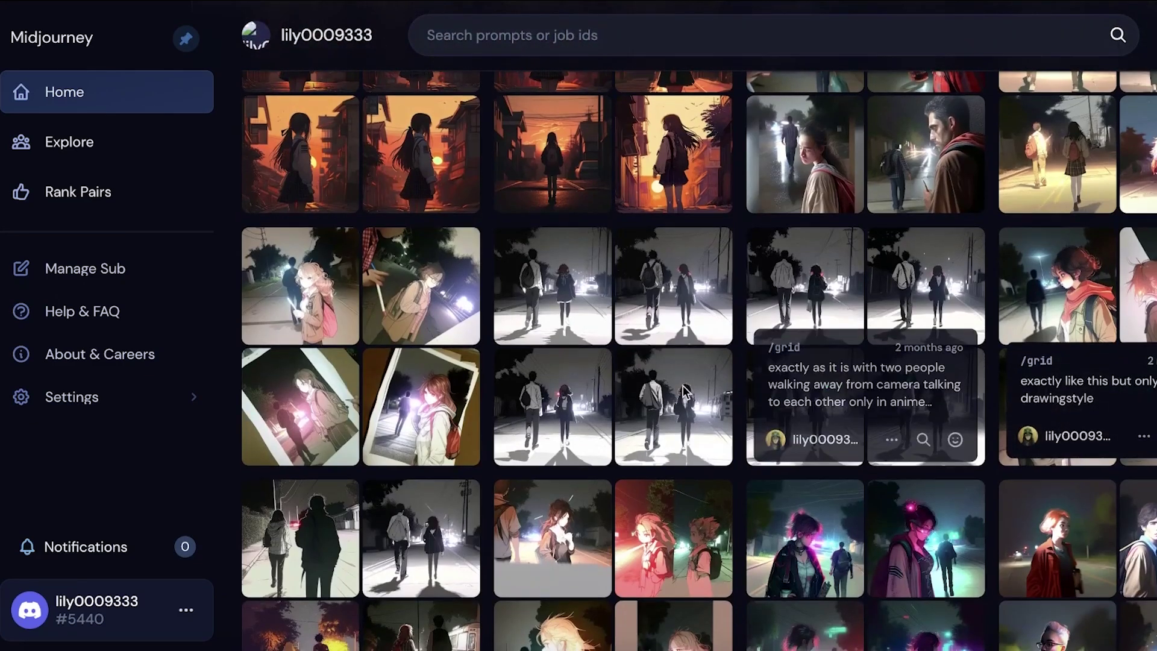
pyautogui.scroll(1, 510, 235)
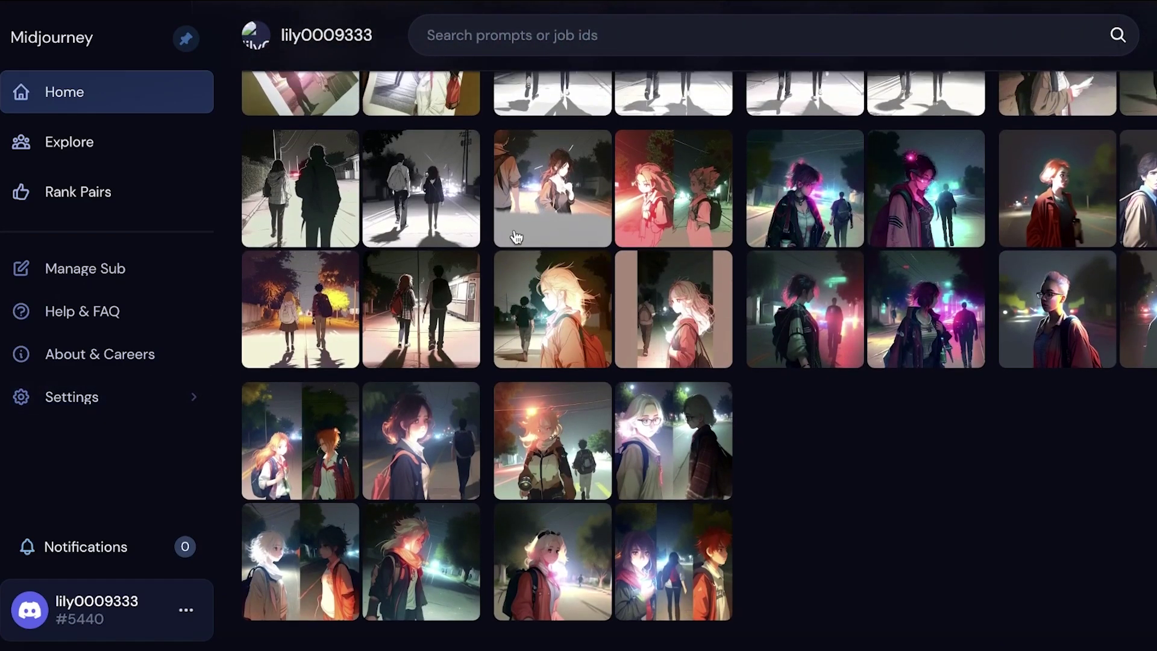
pyautogui.scroll(4, 858, 225)
pyautogui.scroll(10, 839, 227)
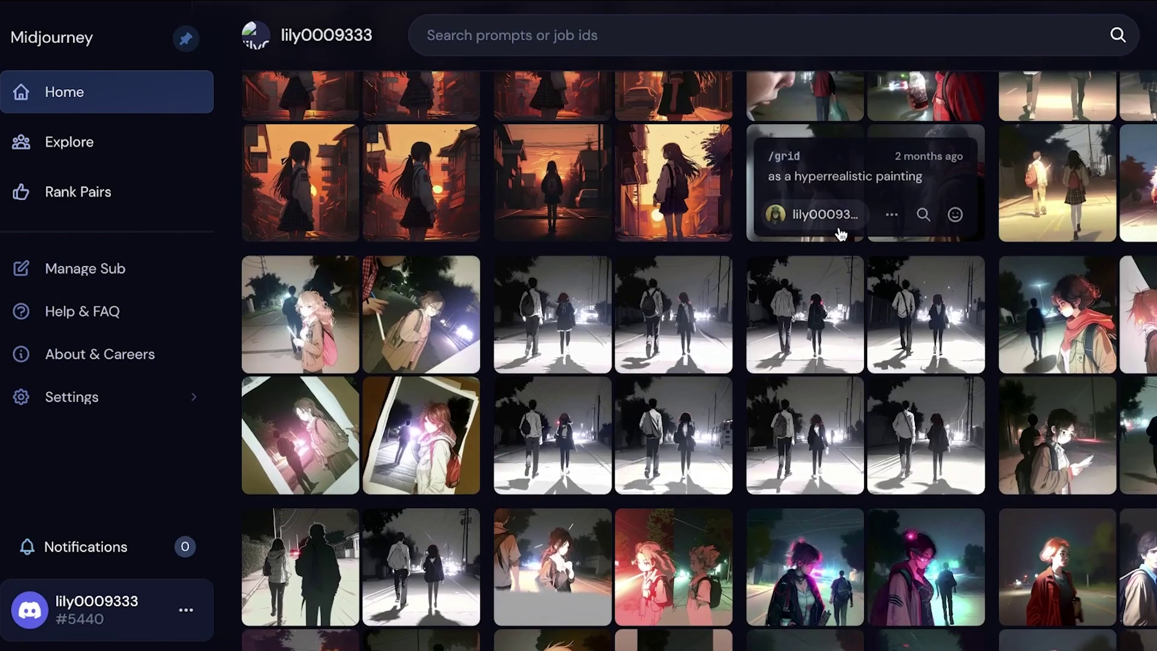
# - Compare the features of the three subscription plans, including which one offers stealth image generation
pyautogui.scroll(-3, 500, 265)
pyautogui.scroll(1, 898, 120)
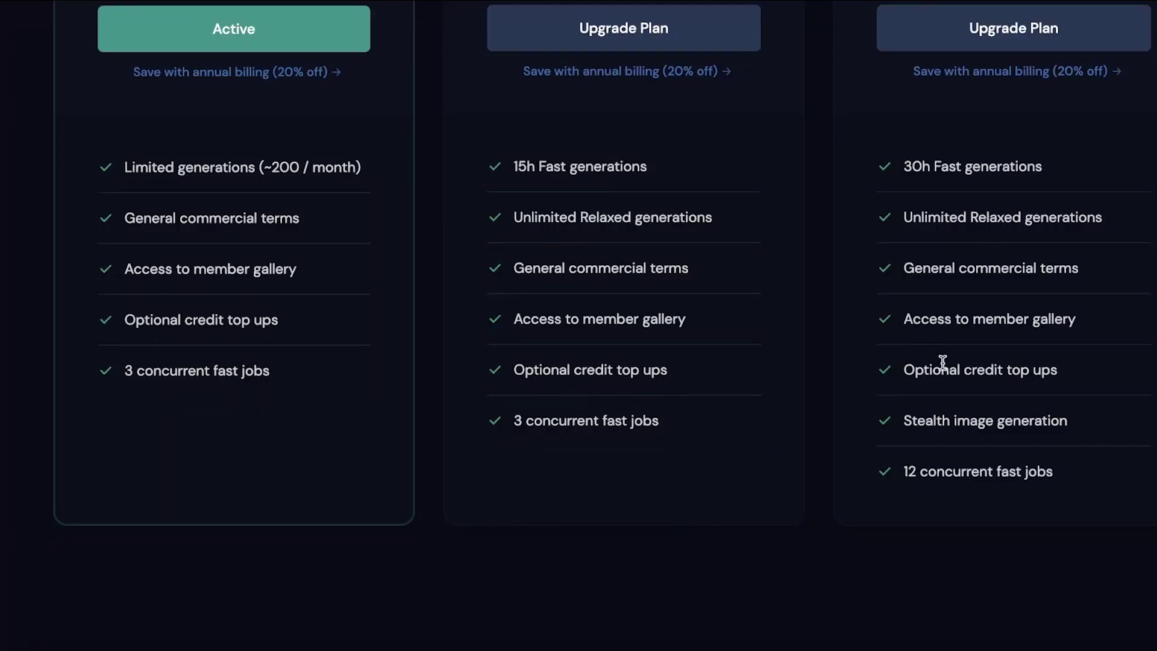
pyautogui.scroll(5, 942, 364)
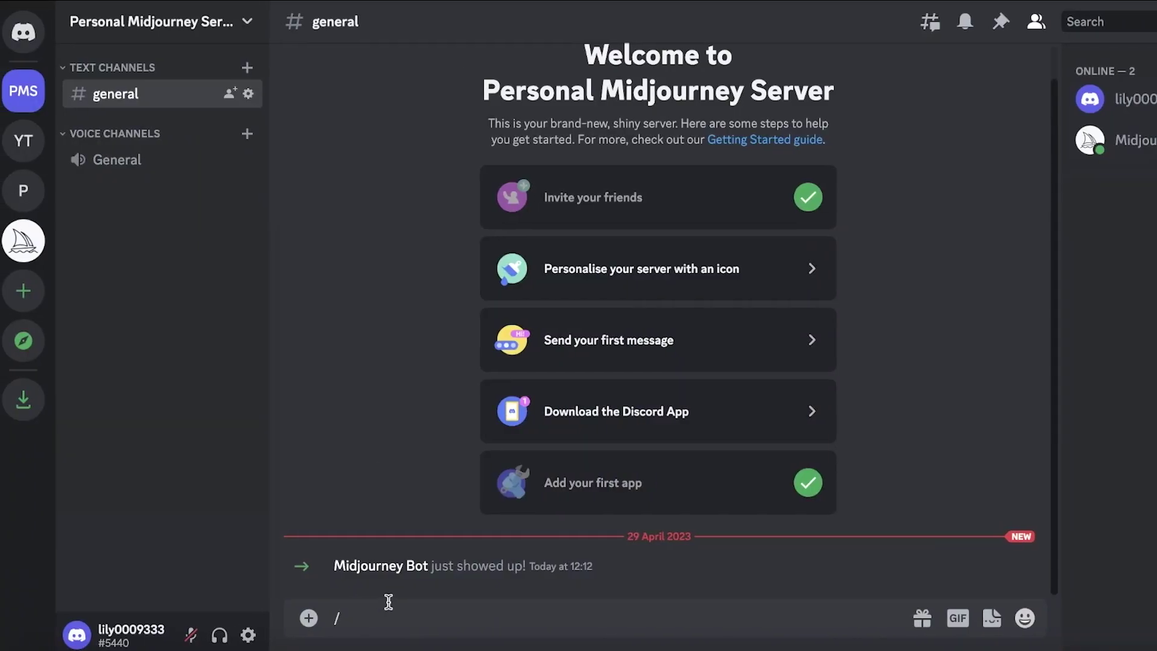
# - Switch to Discord, send the Midjourney Bot's /stealth command in the personal server's general channel and read the reply
pyautogui.click(379, 601)
pyautogui.write('st')
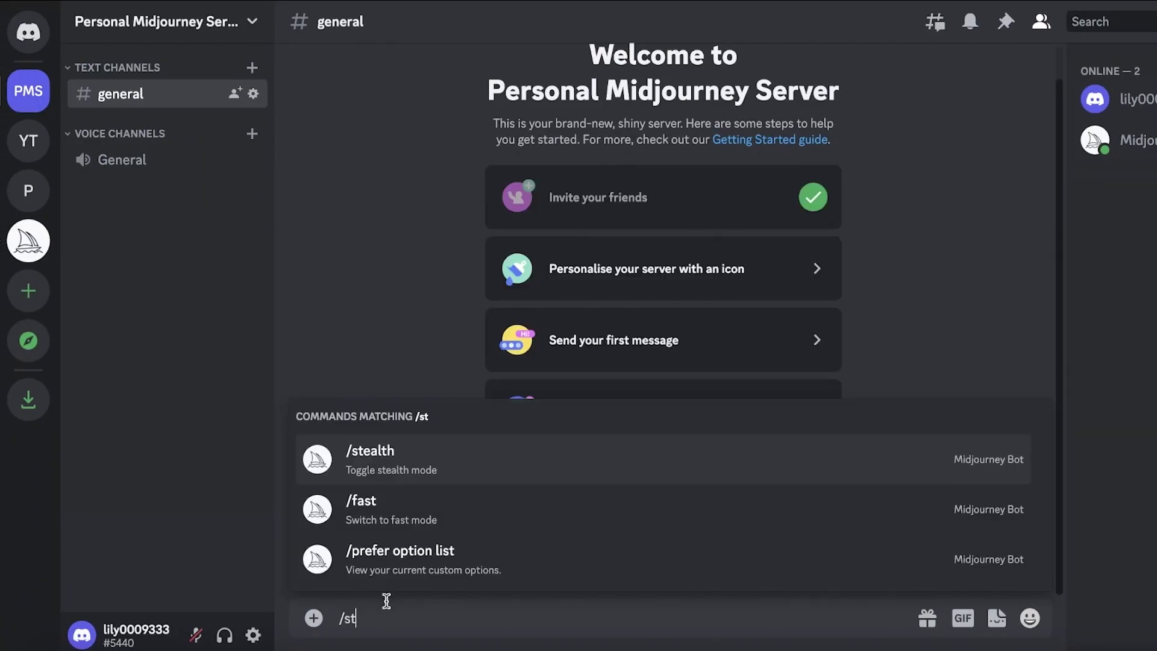
pyautogui.click(444, 382)
pyautogui.press('Return')
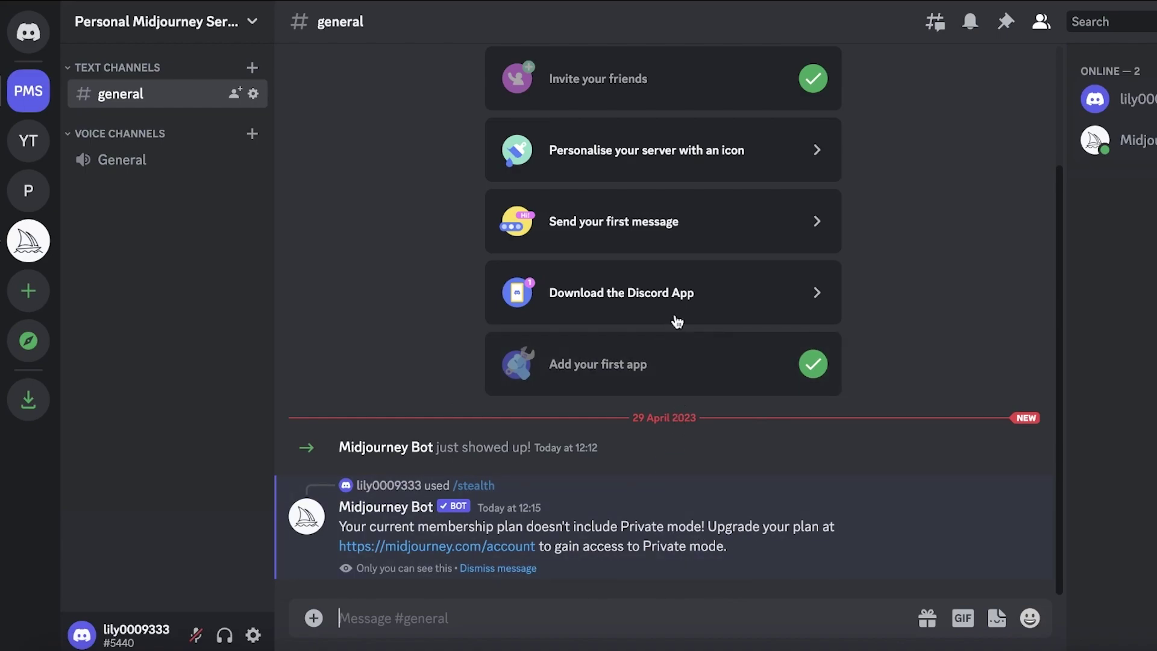
pyautogui.scroll(3, 900, 220)
pyautogui.scroll(3, 320, 162)
pyautogui.scroll(-3, 476, 302)
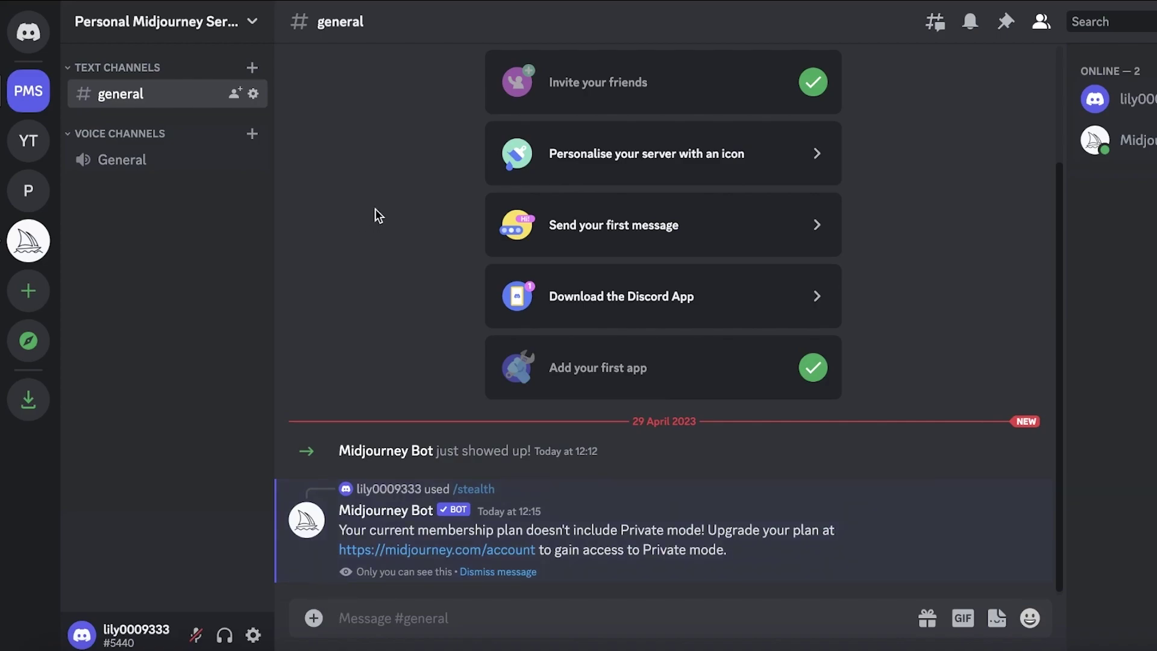
# - Upload Old_money.webp from the Downloads folder and post it in the general channel
pyautogui.click(319, 616)
pyautogui.click(324, 472)
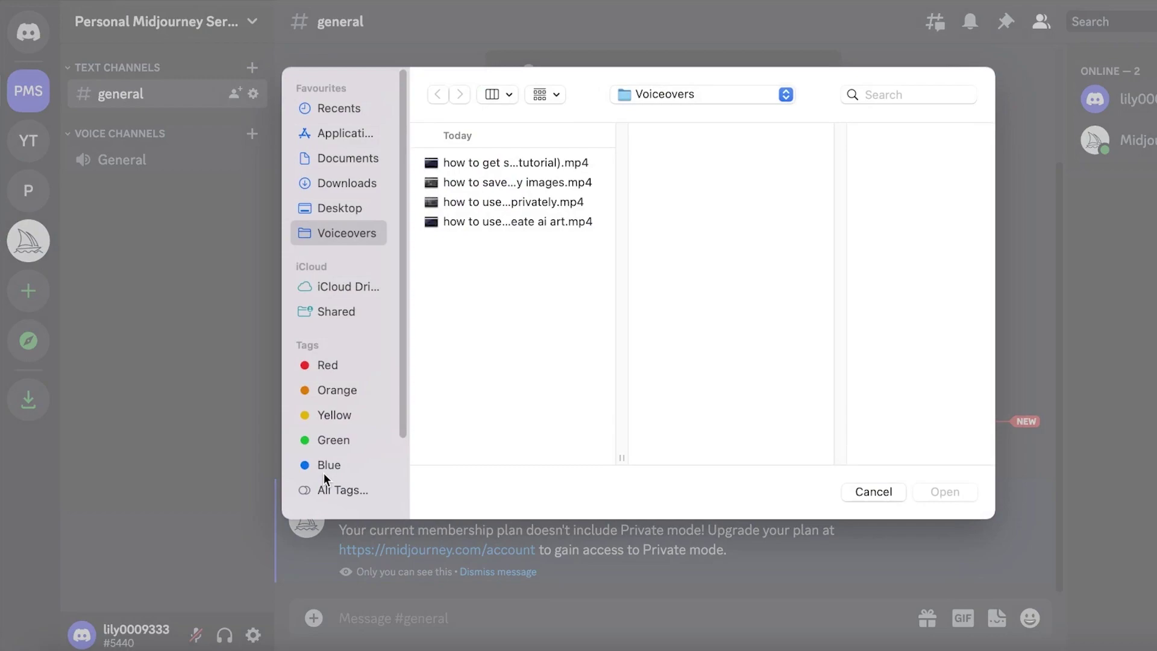
pyautogui.click(360, 159)
pyautogui.click(352, 183)
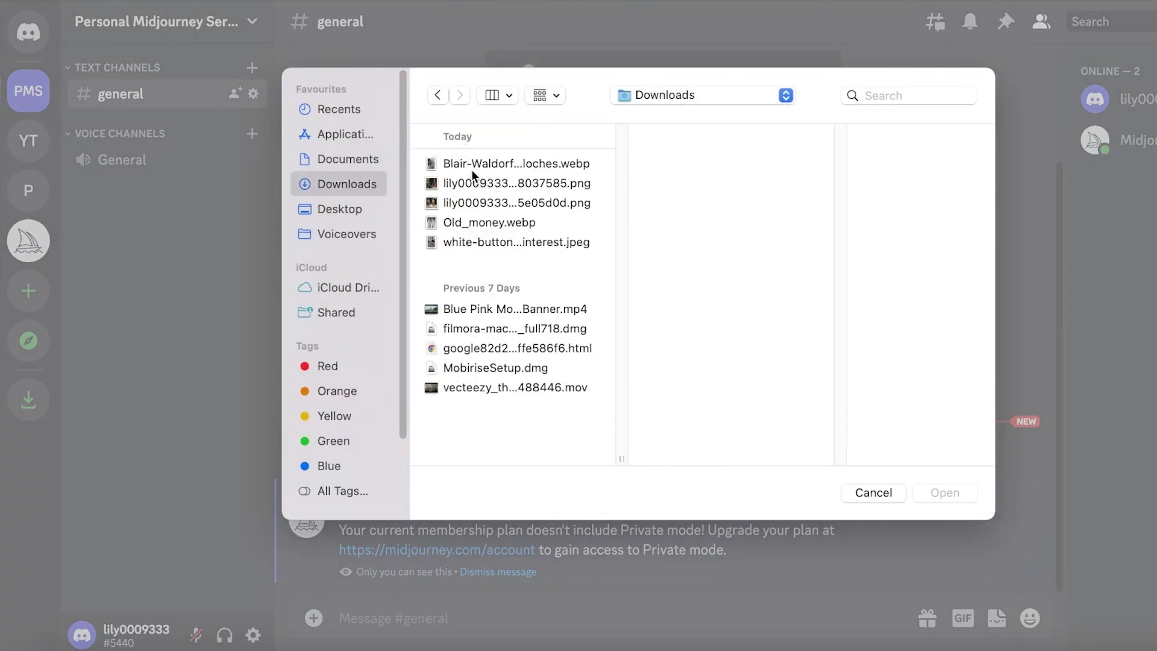
pyautogui.click(478, 201)
pyautogui.click(483, 186)
pyautogui.click(491, 242)
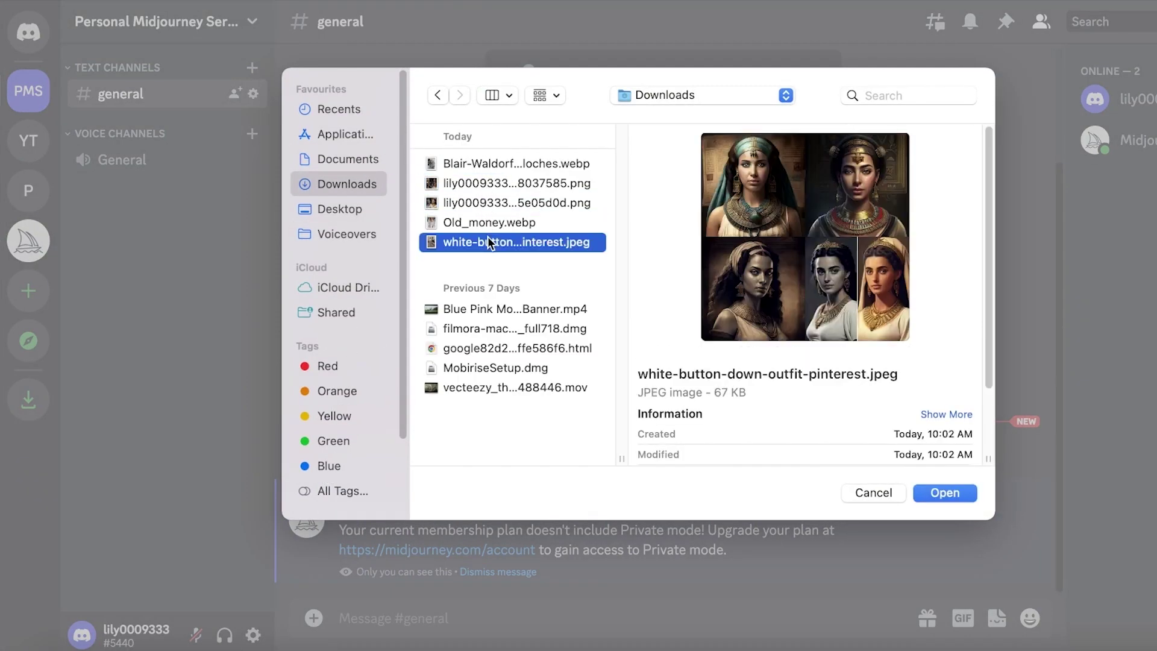
pyautogui.click(492, 222)
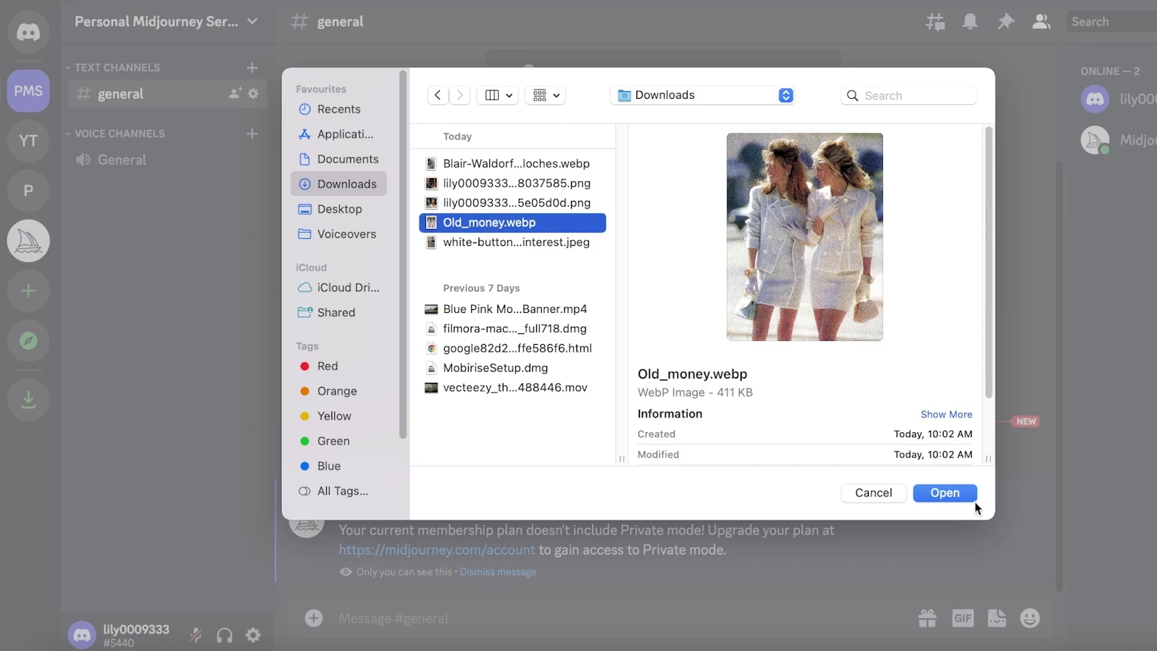
pyautogui.click(944, 494)
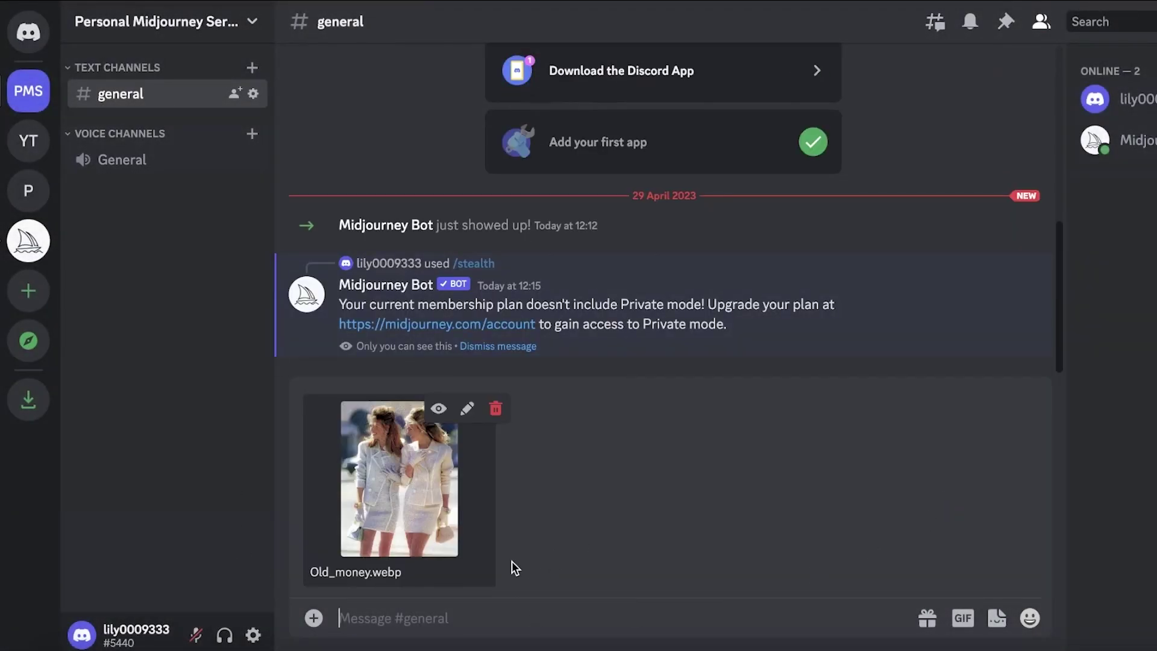
pyautogui.press('Return')
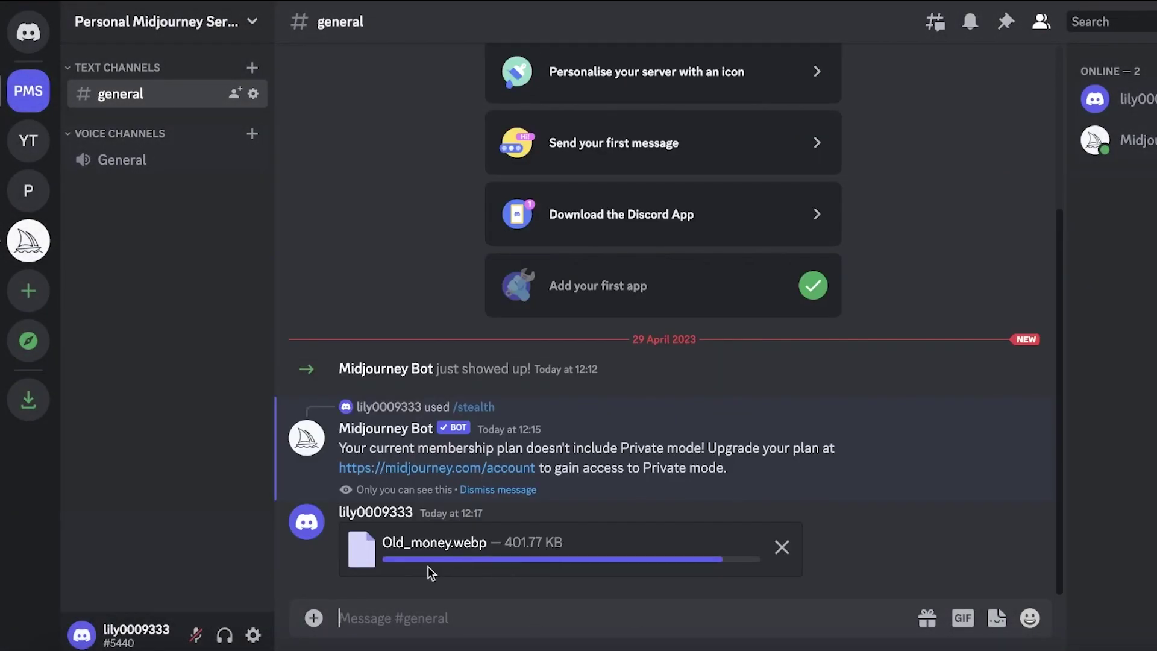
# - Open the posted Old_money.webp image in the browser, copy its address and paste it into a new /imagine prompt
pyautogui.rightClick(479, 343)
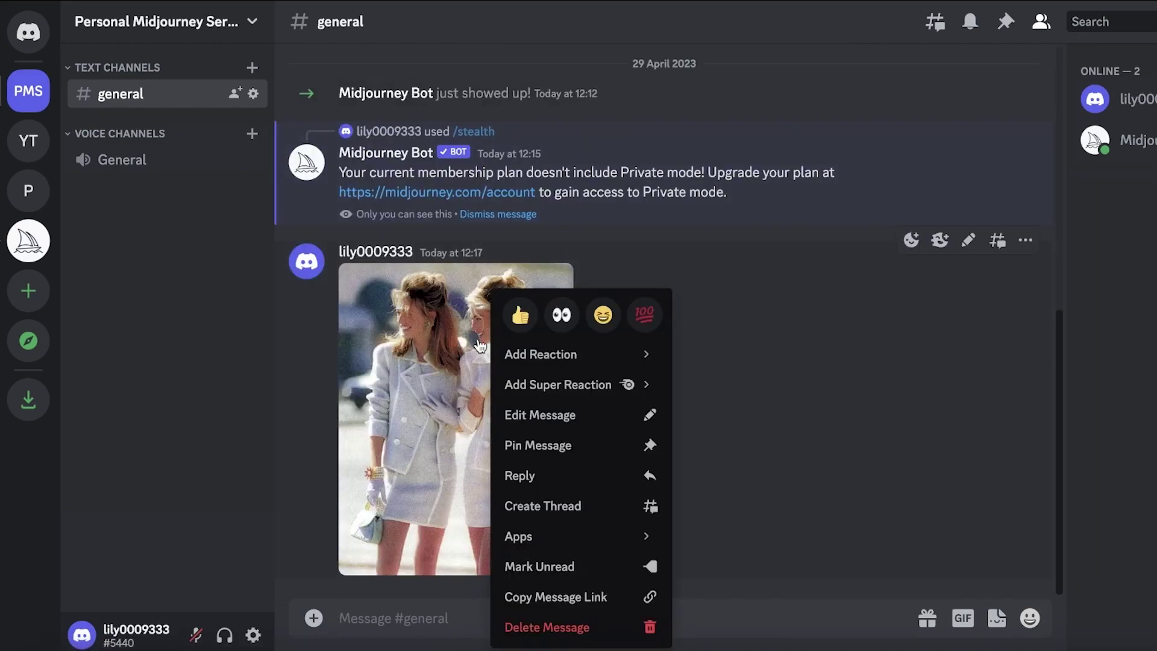
pyautogui.click(476, 346)
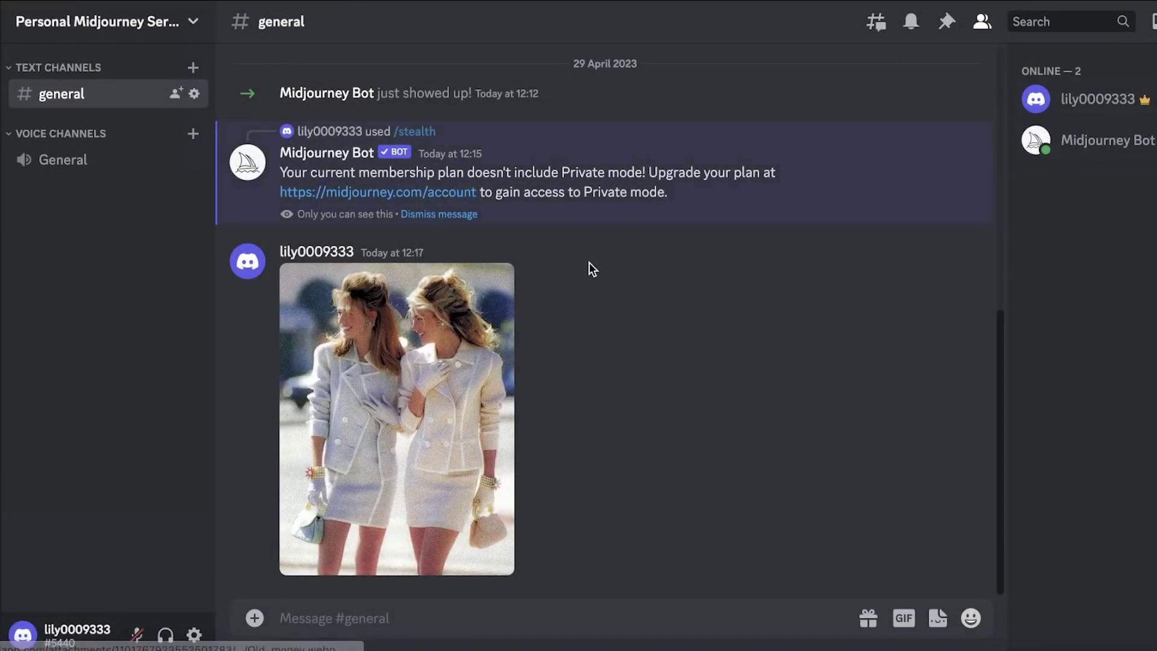
pyautogui.click(475, 618)
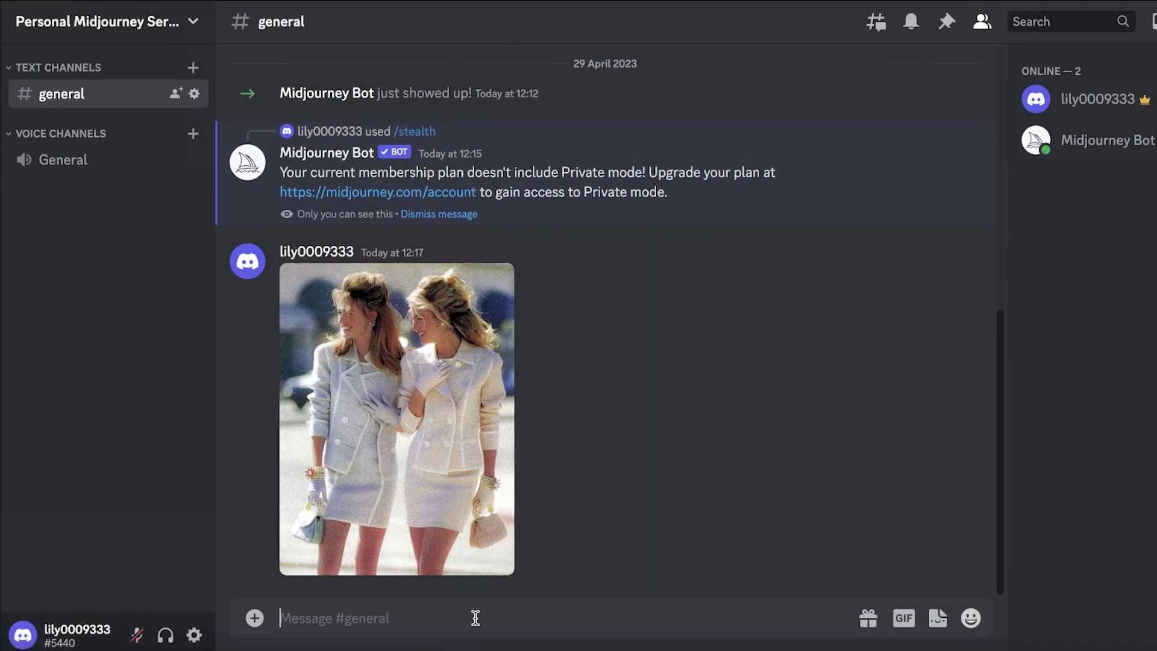
pyautogui.write('/')
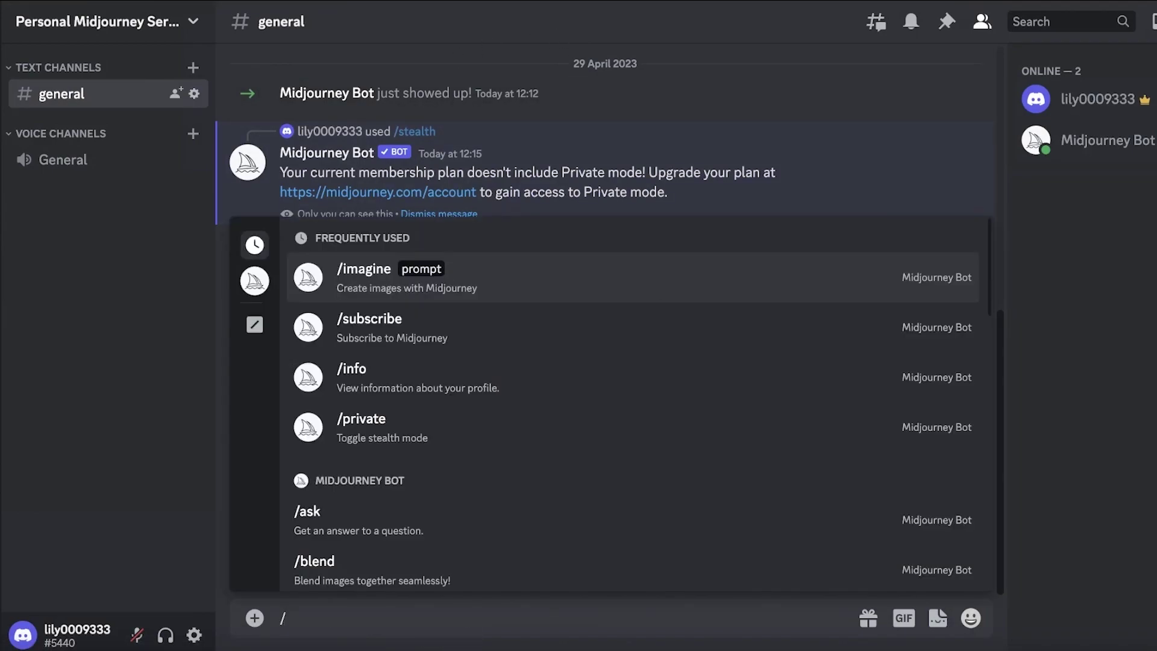
pyautogui.press('Return')
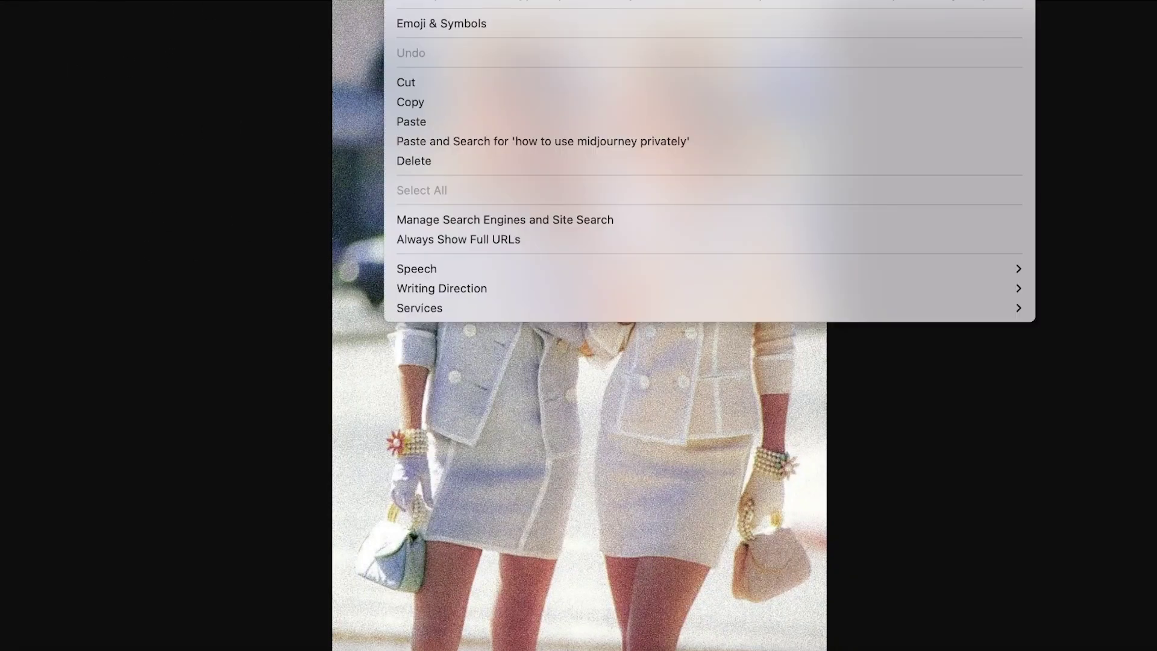
pyautogui.click(394, 102)
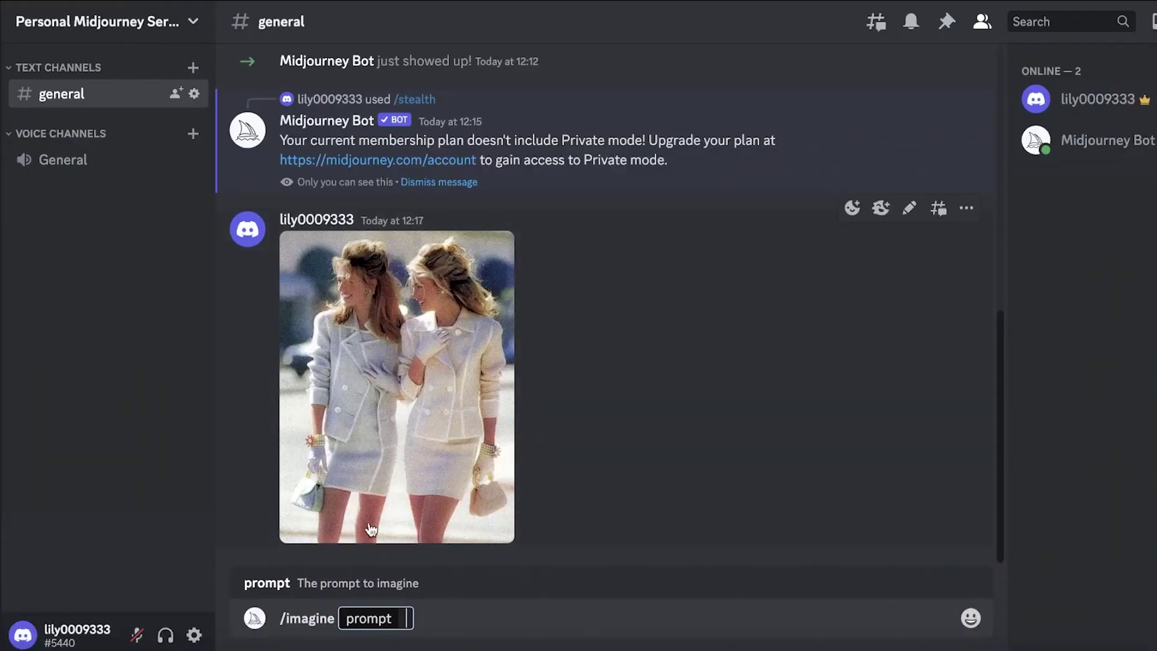
pyautogui.rightClick(406, 618)
pyautogui.click(436, 446)
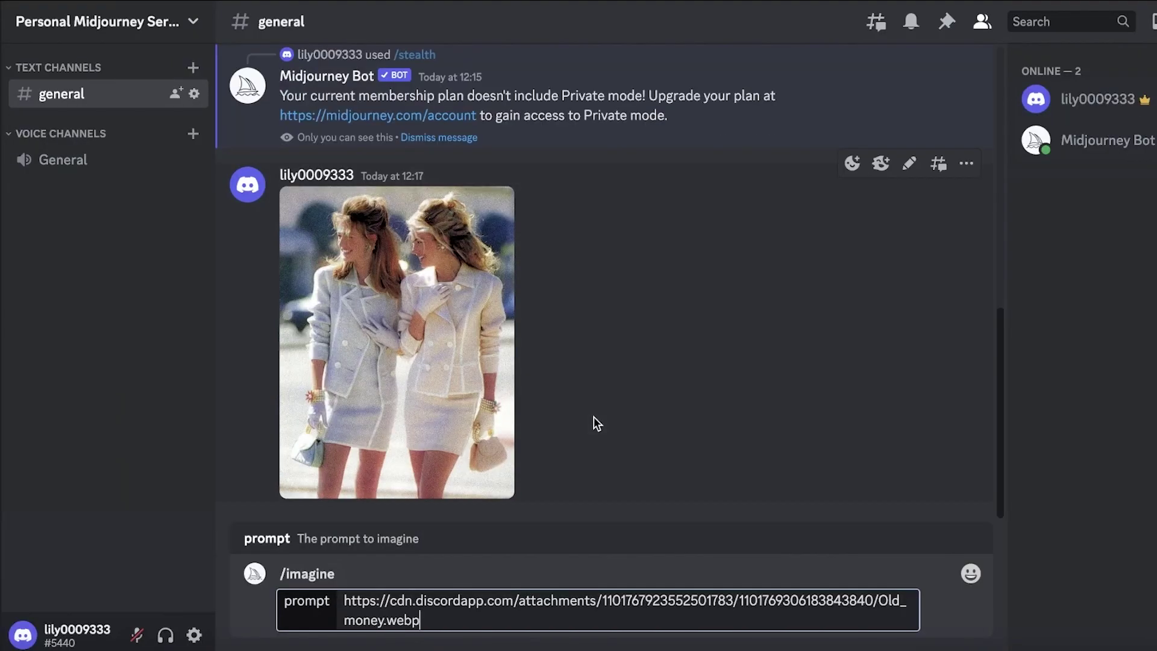
# - Add ", can you reimagine this with a mansion in the background" after the image link and submit the prompt
pyautogui.write(',')
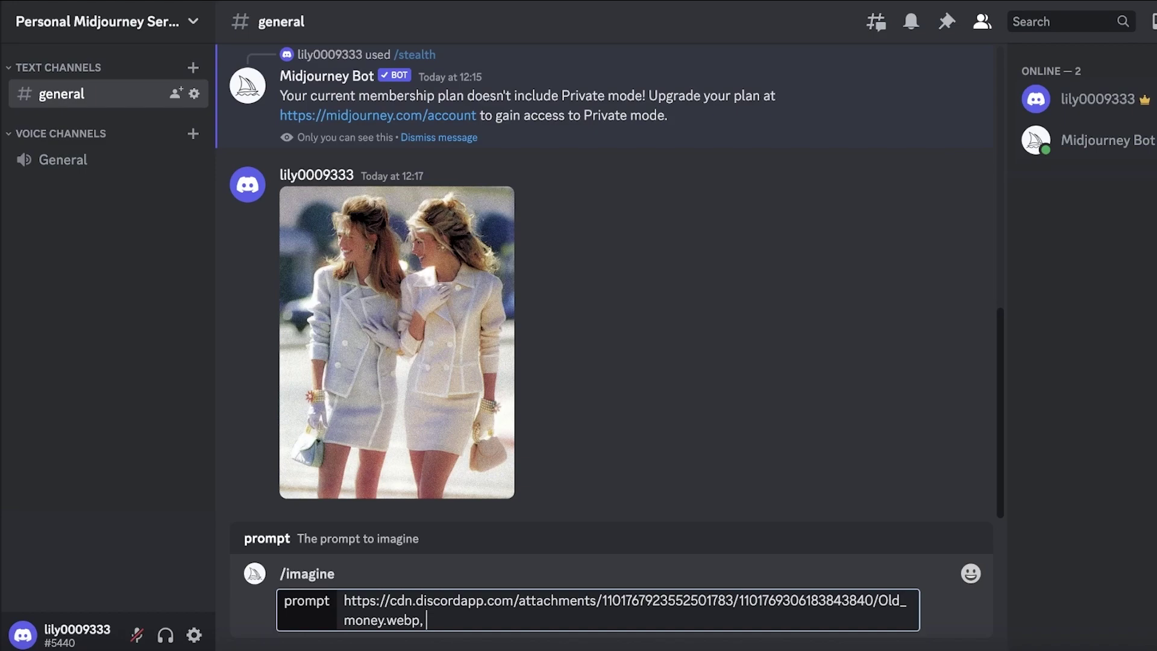
pyautogui.write('can you reimagine this with a j')
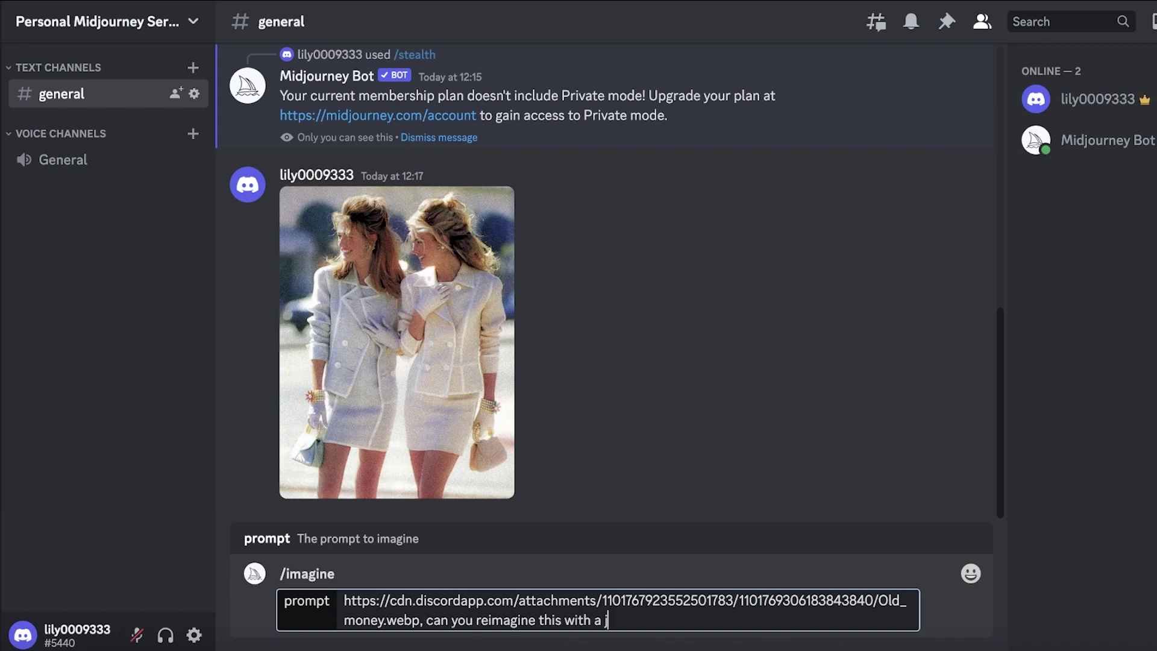
pyautogui.press('BackSpace')
pyautogui.write('m')
pyautogui.write('ansion in the background')
pyautogui.press('Return')
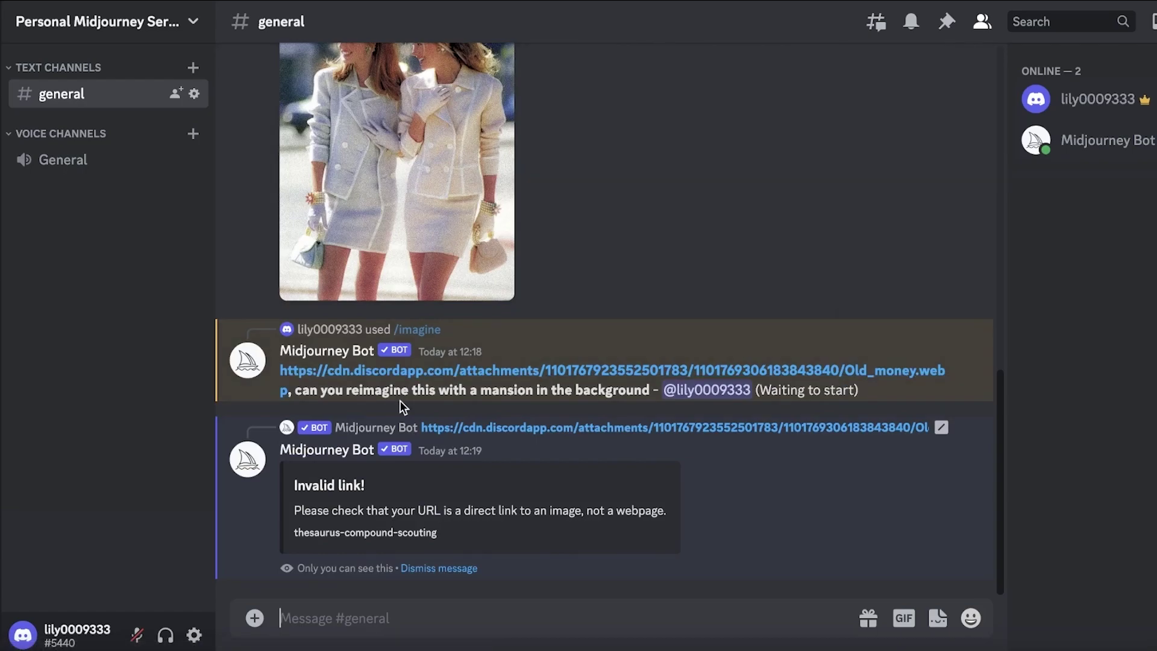
# - Enlarge the posted image to get its address and paste the Old_money.webp link into a new /imagine prompt
pyautogui.click(402, 169)
pyautogui.rightClick(508, 214)
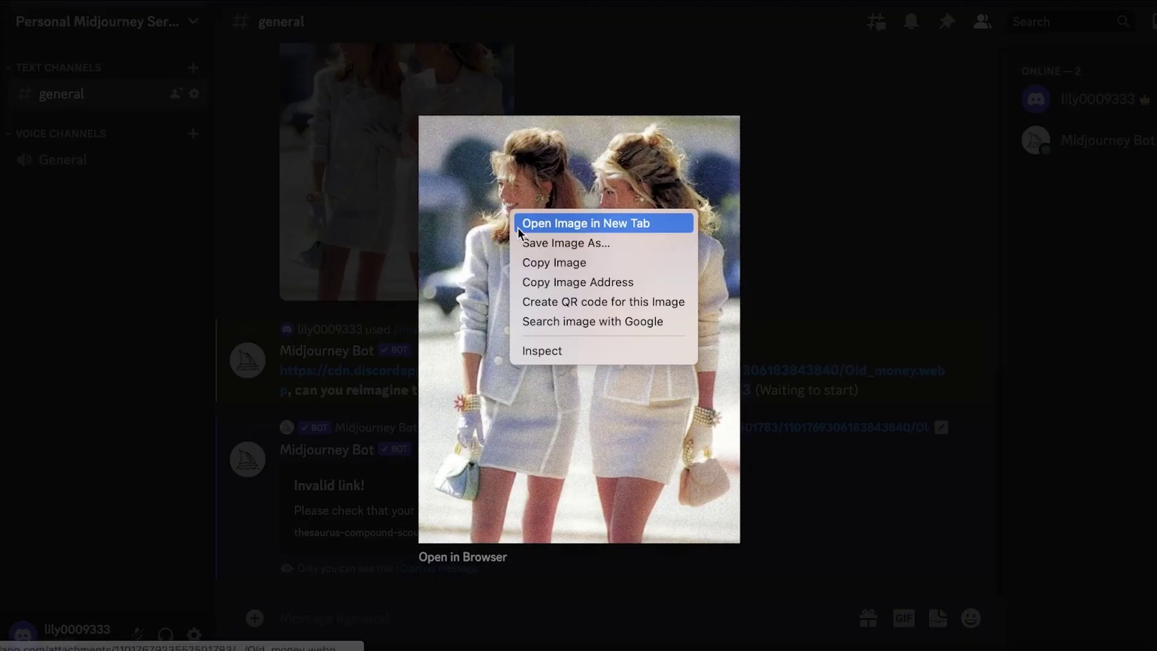
pyautogui.rightClick(534, 211)
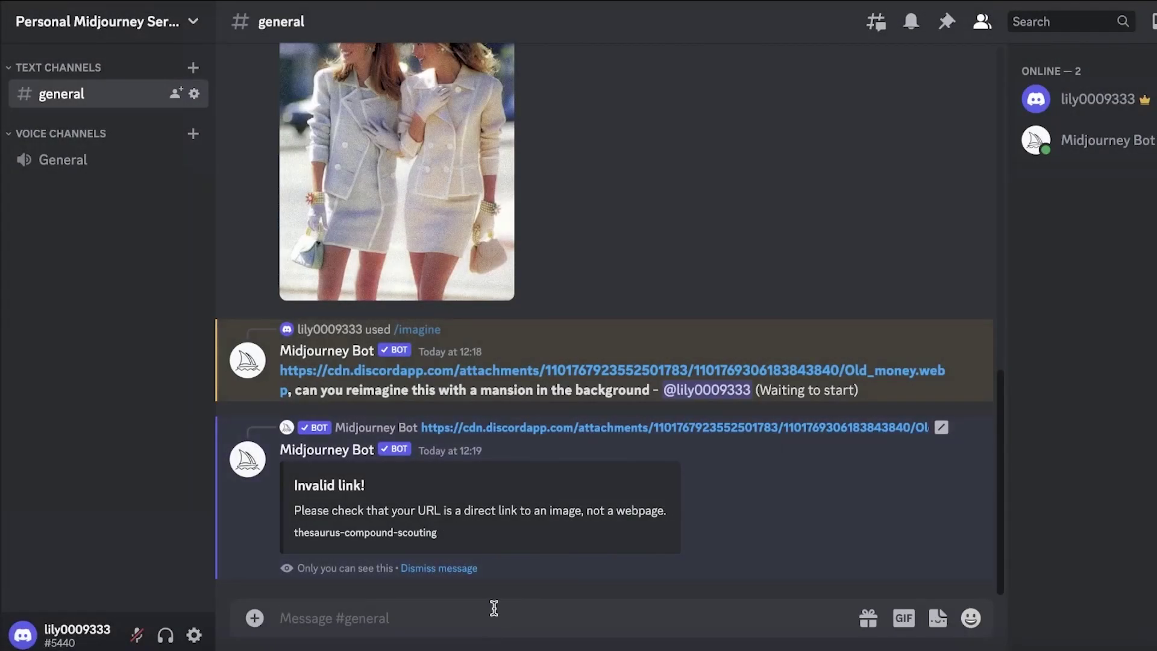
pyautogui.click(494, 608)
pyautogui.write('/ima')
pyautogui.click(548, 550)
pyautogui.hotkey('ctrl', 'v')
# - Complete the prompt with "this image with a mansion in the background" after the link and submit it
pyautogui.write('th')
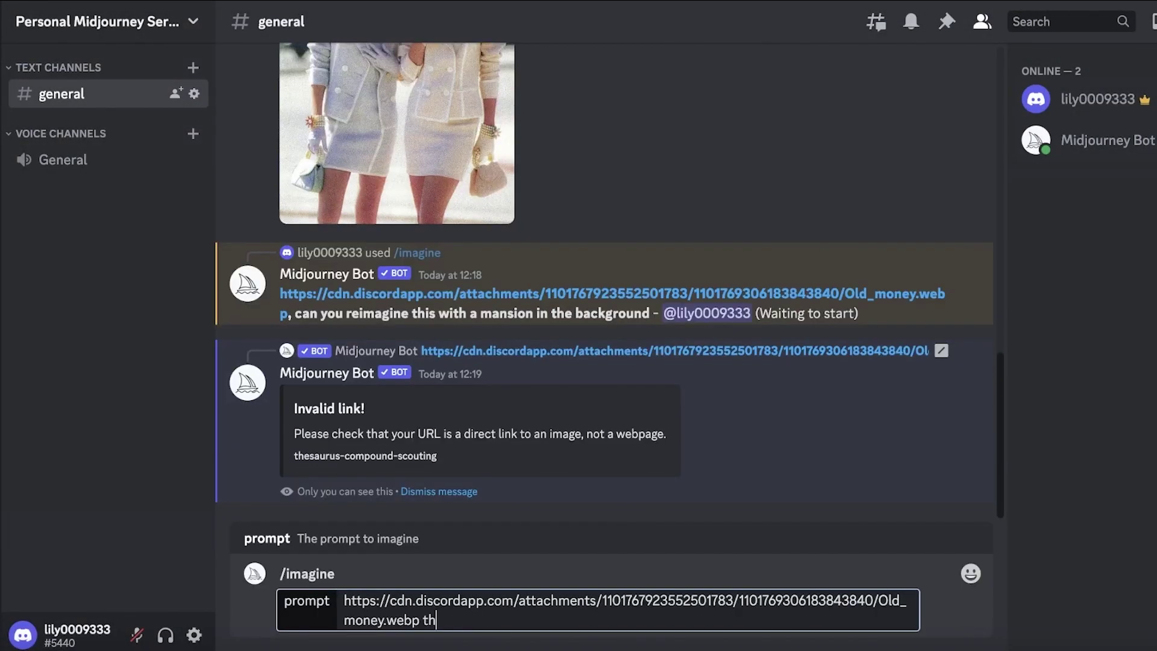
pyautogui.write('is image')
pyautogui.press('Return')
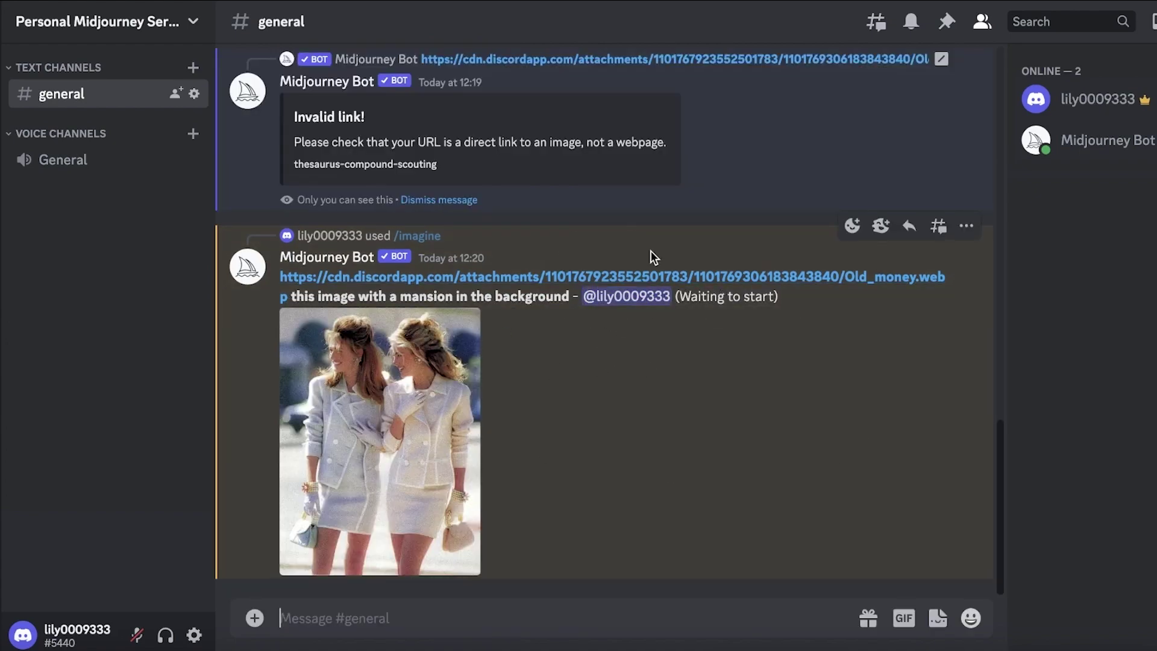
# - Review the general channel's messages to check the bot's replies and the status of both /imagine requests
pyautogui.scroll(1, 651, 250)
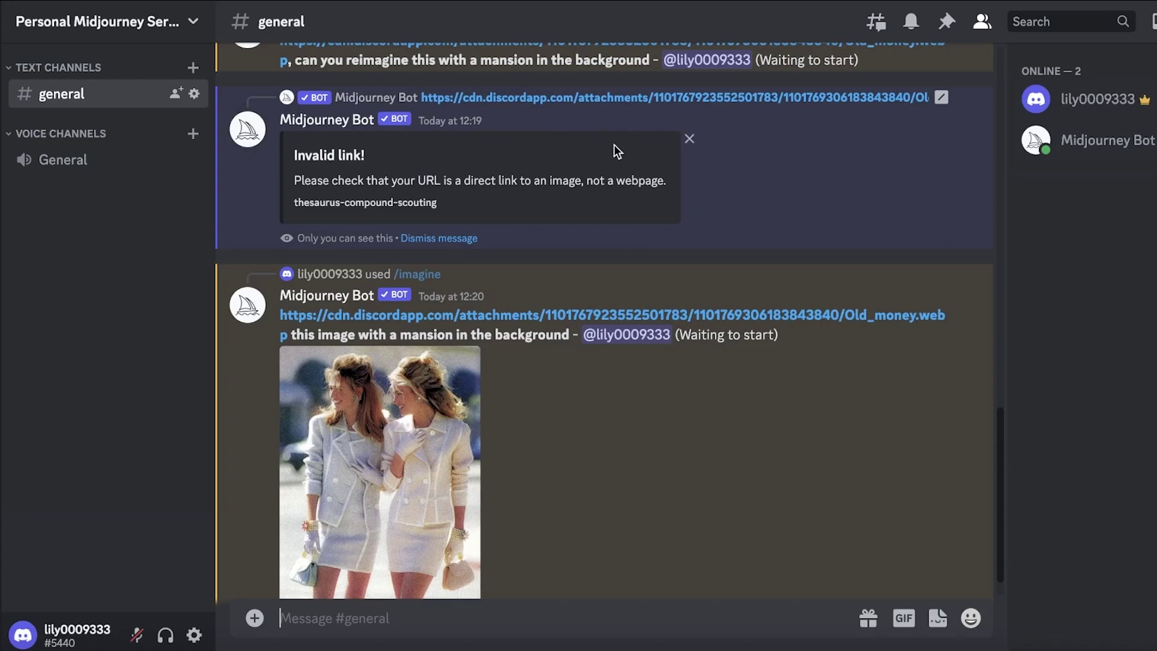
pyautogui.scroll(6, 771, 218)
pyautogui.scroll(-7, 776, 219)
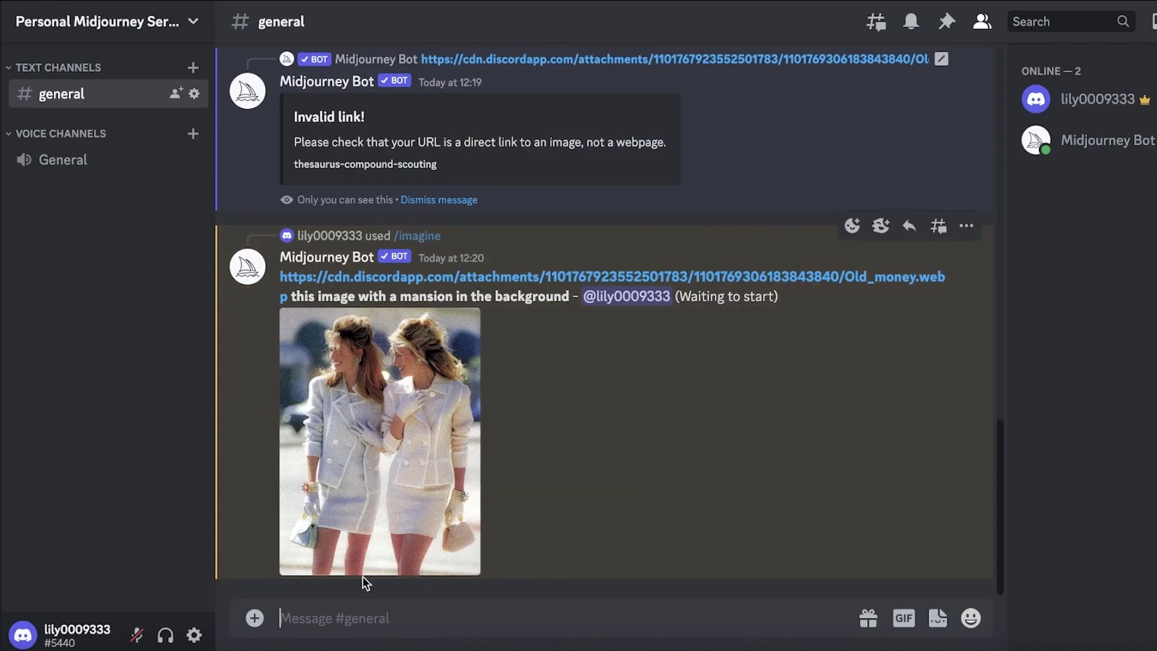
pyautogui.scroll(5, 606, 301)
pyautogui.scroll(-5, 608, 298)
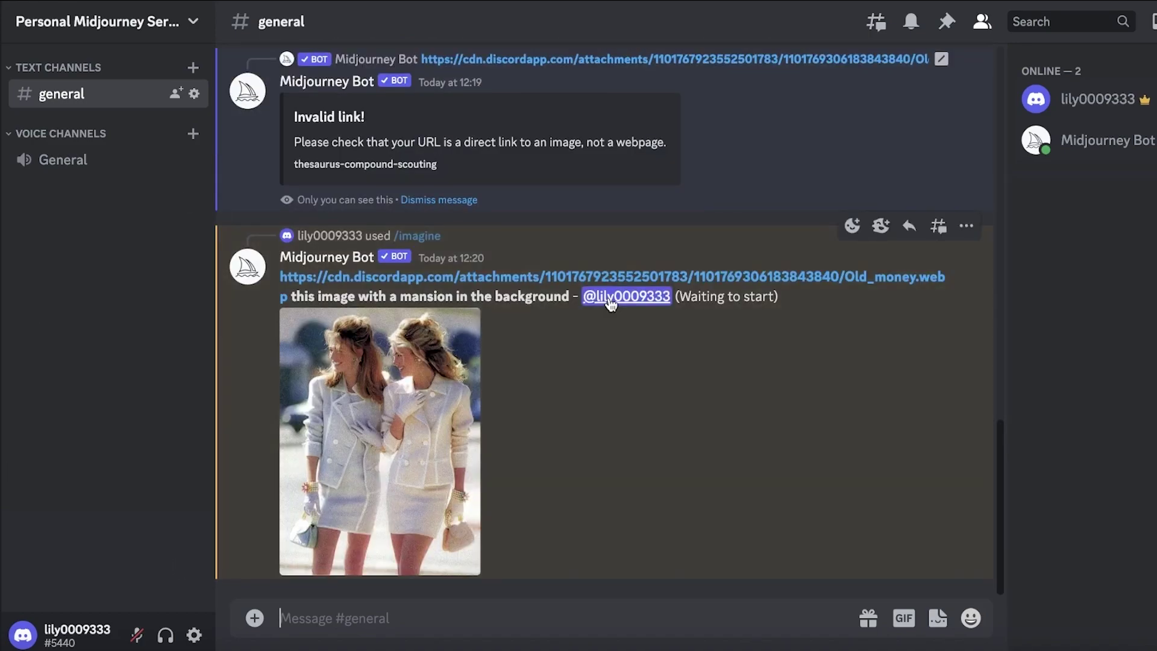
pyautogui.scroll(4, 831, 462)
pyautogui.scroll(-4, 834, 455)
pyautogui.scroll(-1, 840, 452)
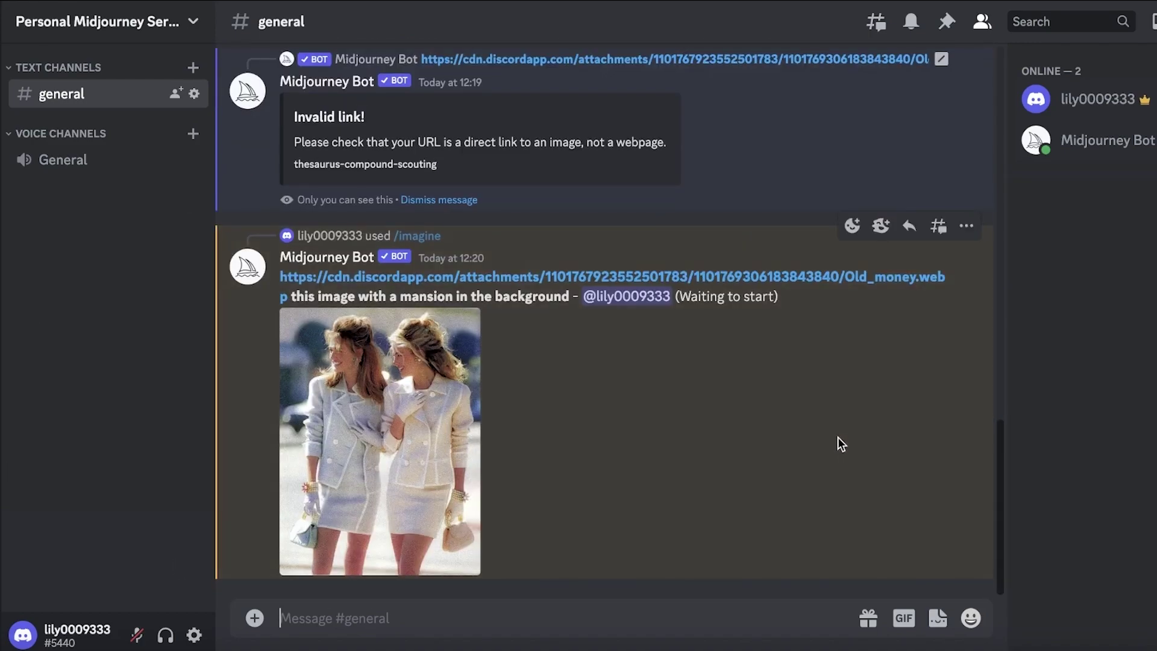